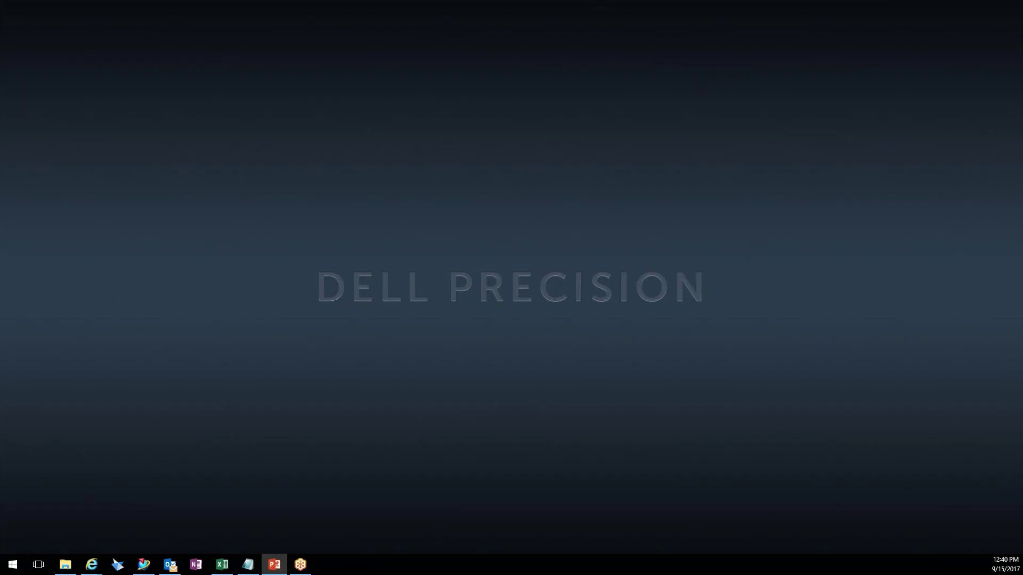
Return to NX, zoom and rotate the tray frontally, then move ADAPTIVE_MILLING into Unused Items
{"action": "key", "text": "alt+Tab"}
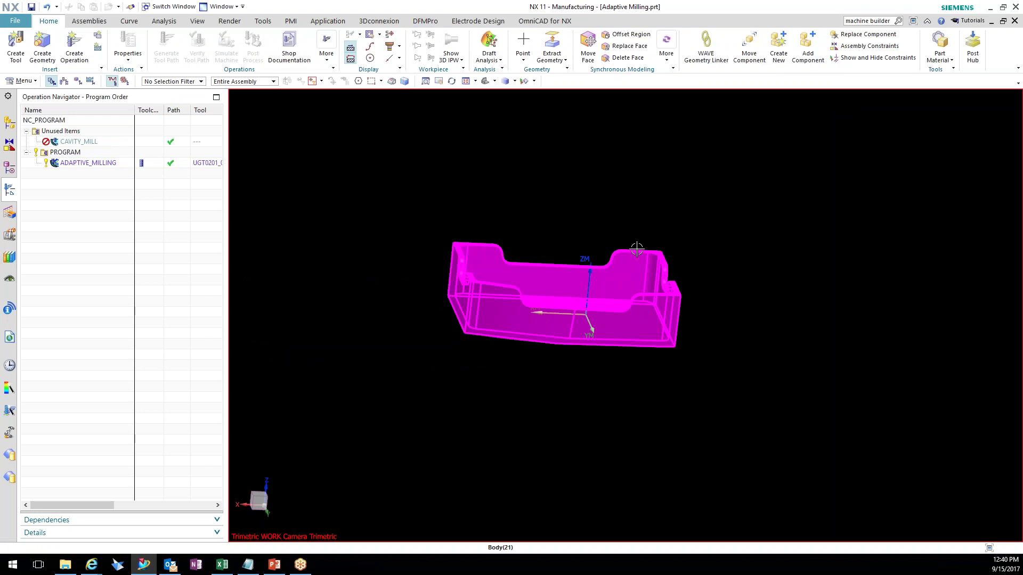
{"action": "scroll", "coordinate": [556, 251], "scroll_direction": "up", "scroll_amount": 2}
{"action": "scroll", "coordinate": [553, 250], "scroll_direction": "up", "scroll_amount": 1}
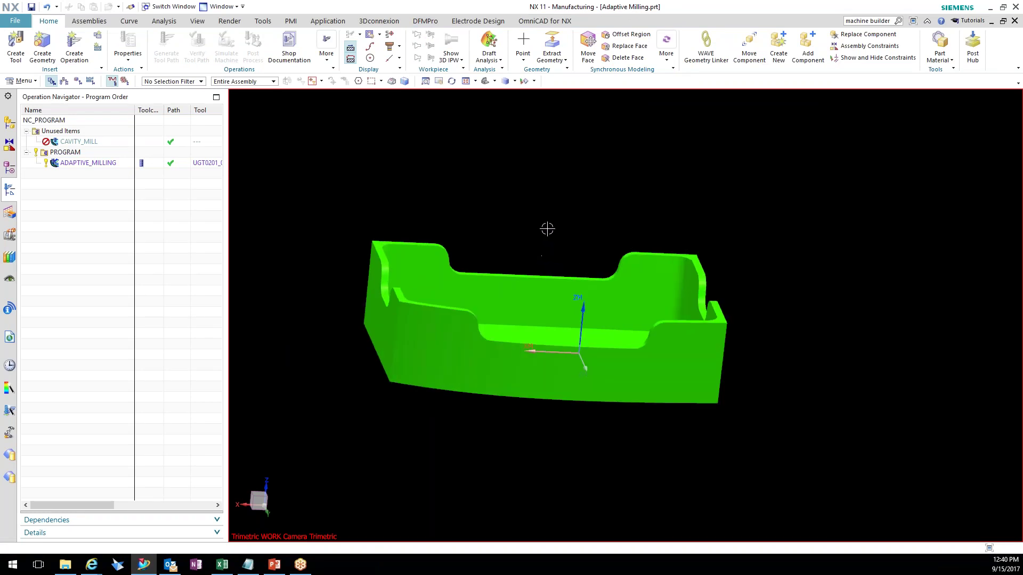
{"action": "middle_click_drag", "start_coordinate": [532, 218], "coordinate": [529, 230]}
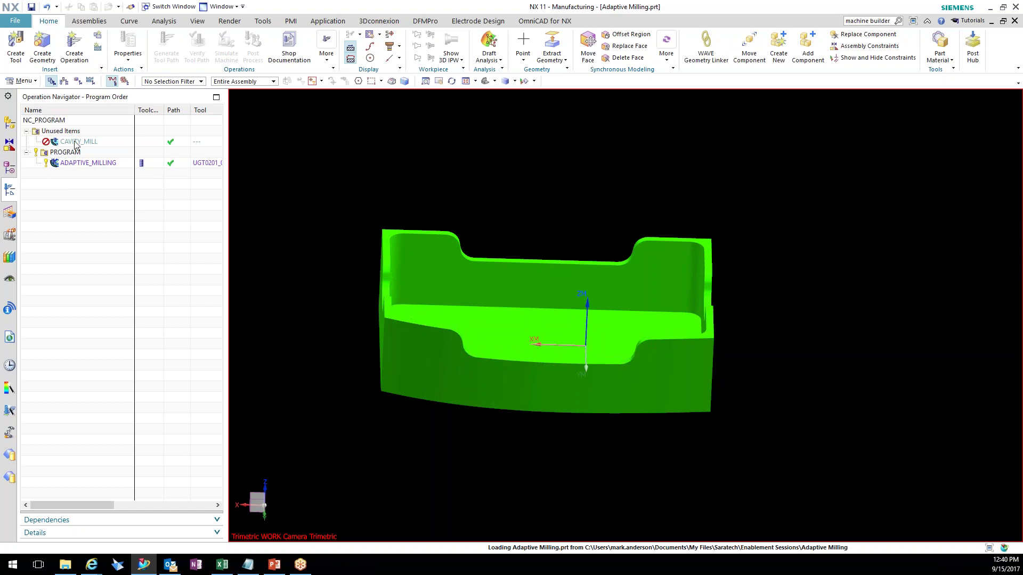
{"action": "left_click_drag", "start_coordinate": [92, 163], "coordinate": [70, 167]}
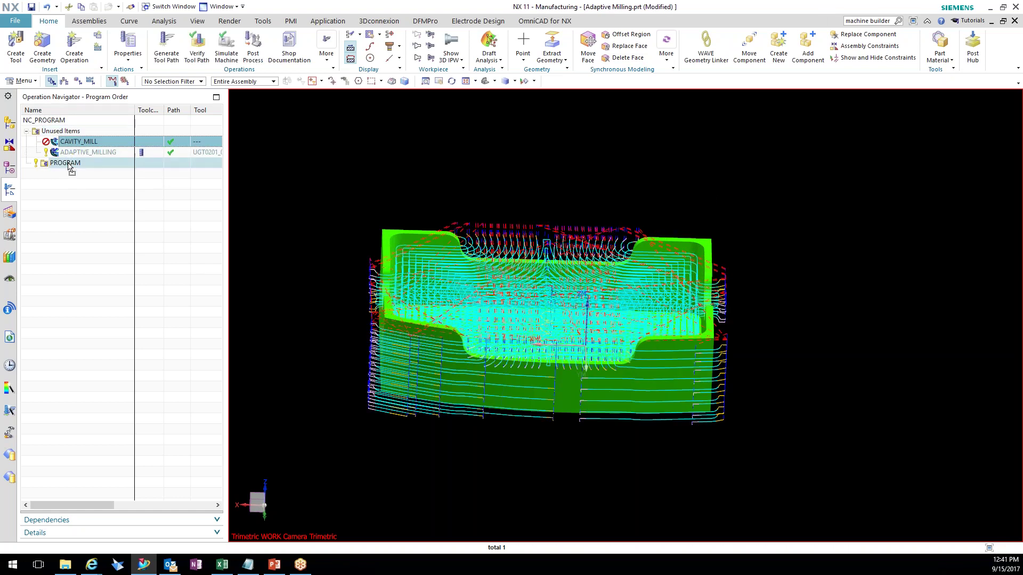
Try generating the CAVITY_MILL toolpath, which fails with a missing tool and geometry error
{"action": "double_click", "coordinate": [68, 163]}
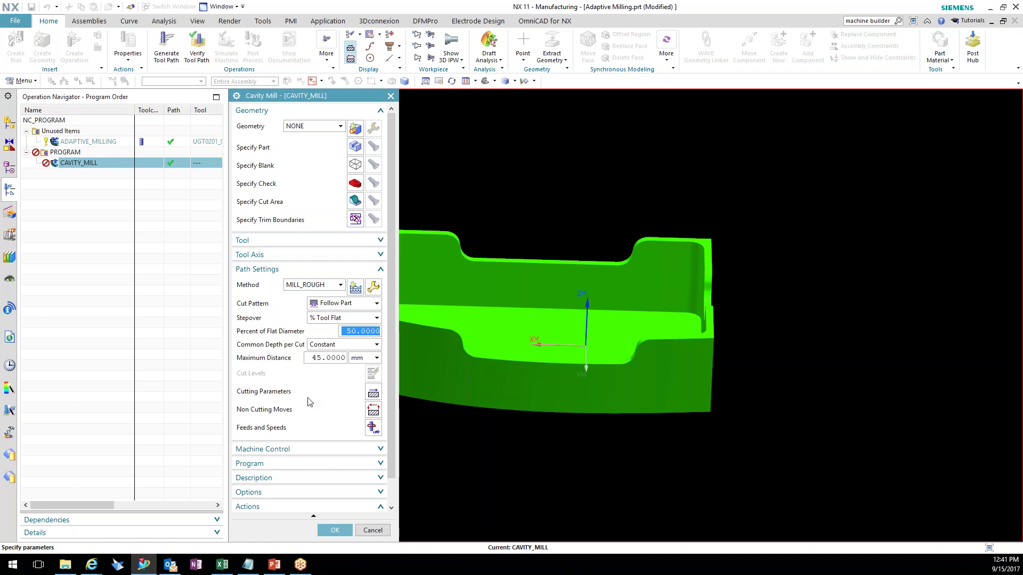
{"action": "scroll", "coordinate": [312, 426], "scroll_direction": "down", "scroll_amount": 1}
{"action": "left_click", "coordinate": [282, 497]}
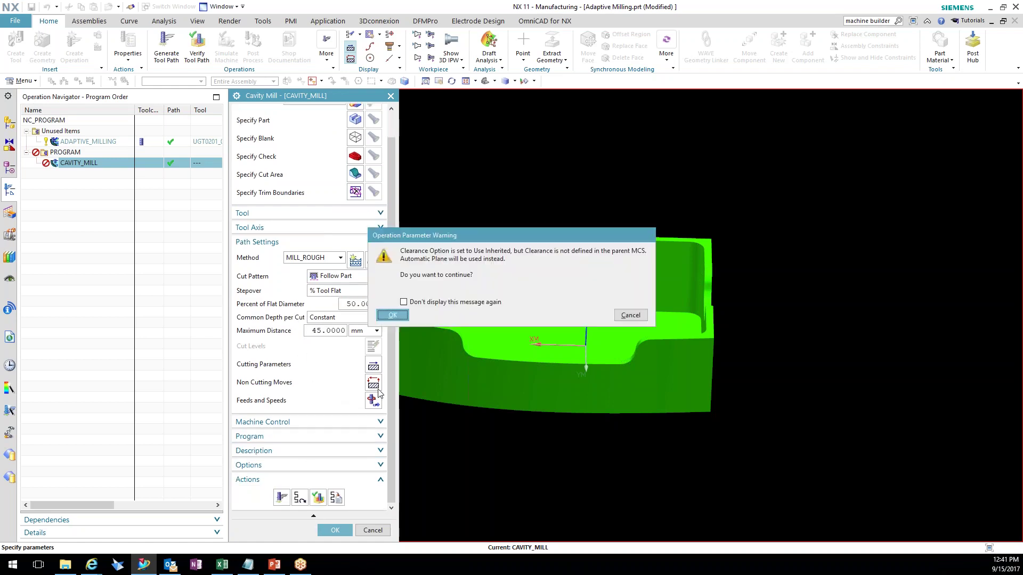
{"action": "left_click", "coordinate": [392, 315]}
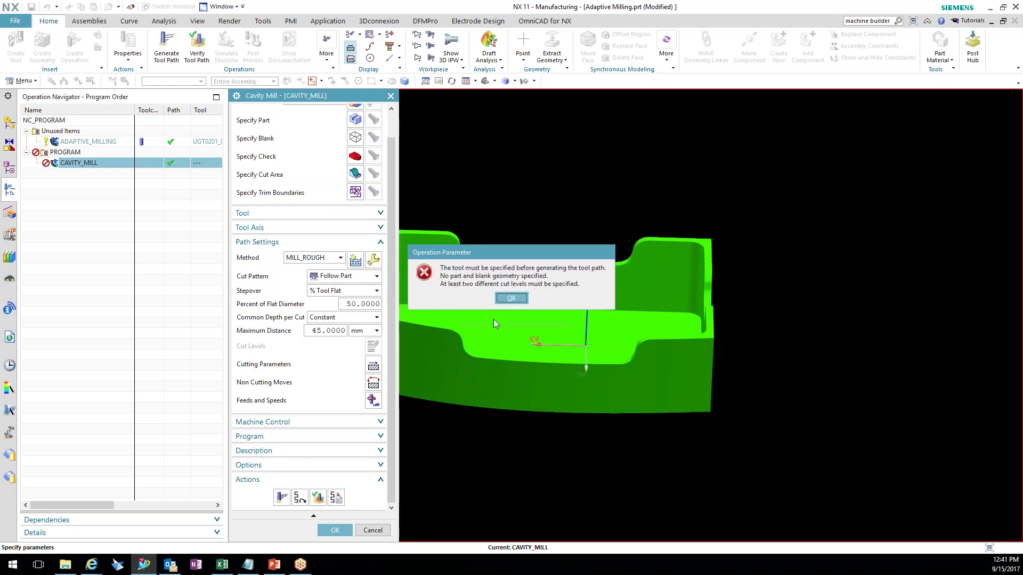
{"action": "left_click", "coordinate": [505, 299]}
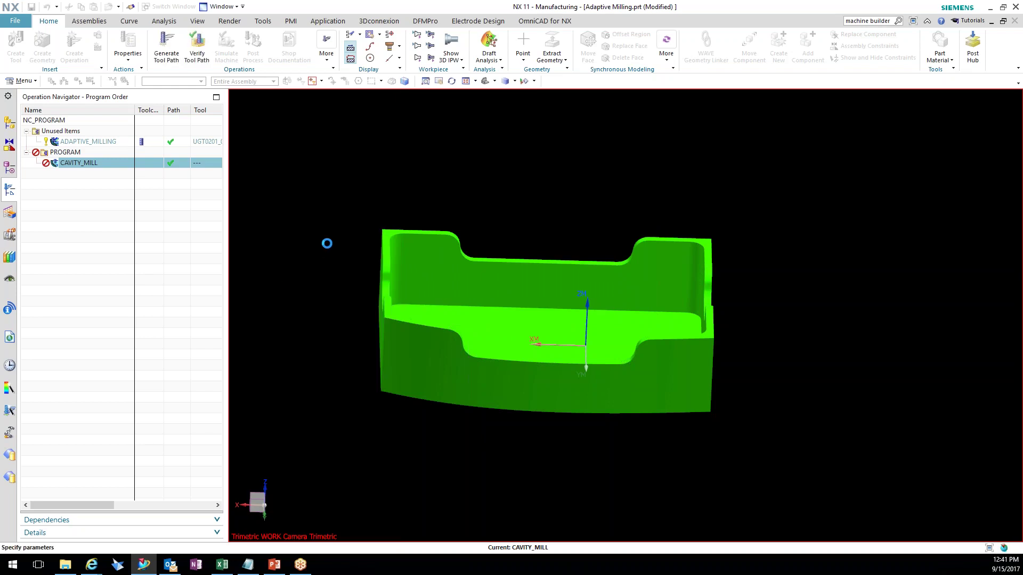
Assign the UGT0201_009 45 mm end mill and regenerate, then cancel after the missing geometry error
{"action": "left_click", "coordinate": [314, 256]}
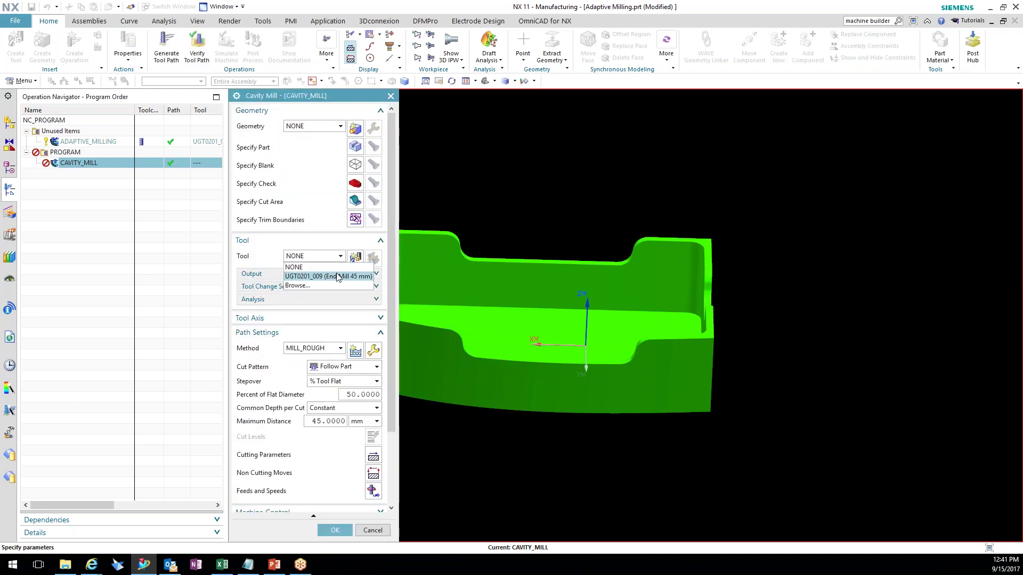
{"action": "left_click", "coordinate": [312, 278]}
{"action": "middle_click", "coordinate": [343, 320]}
{"action": "scroll", "coordinate": [309, 469], "scroll_direction": "down", "scroll_amount": 3}
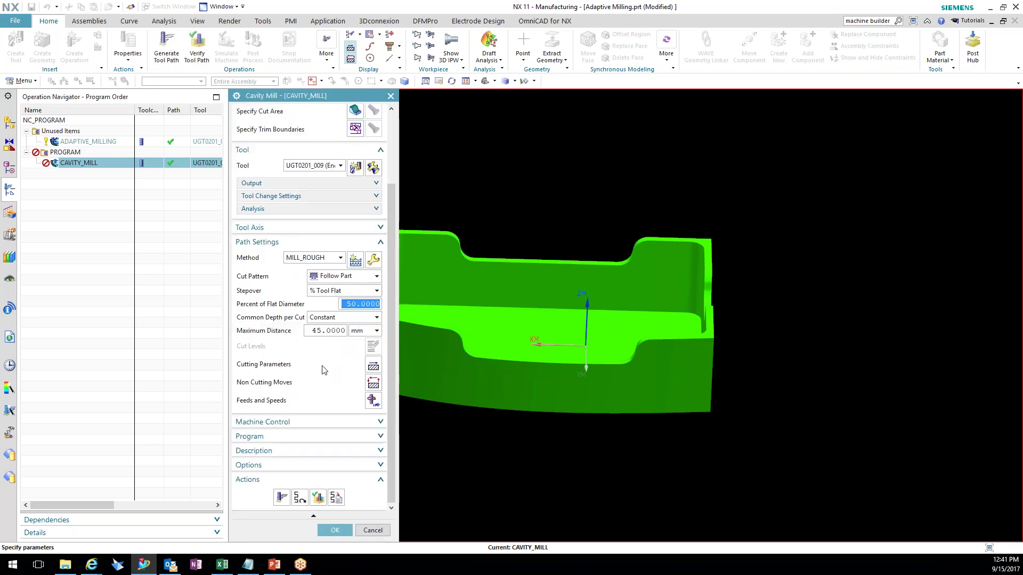
{"action": "left_click", "coordinate": [282, 498]}
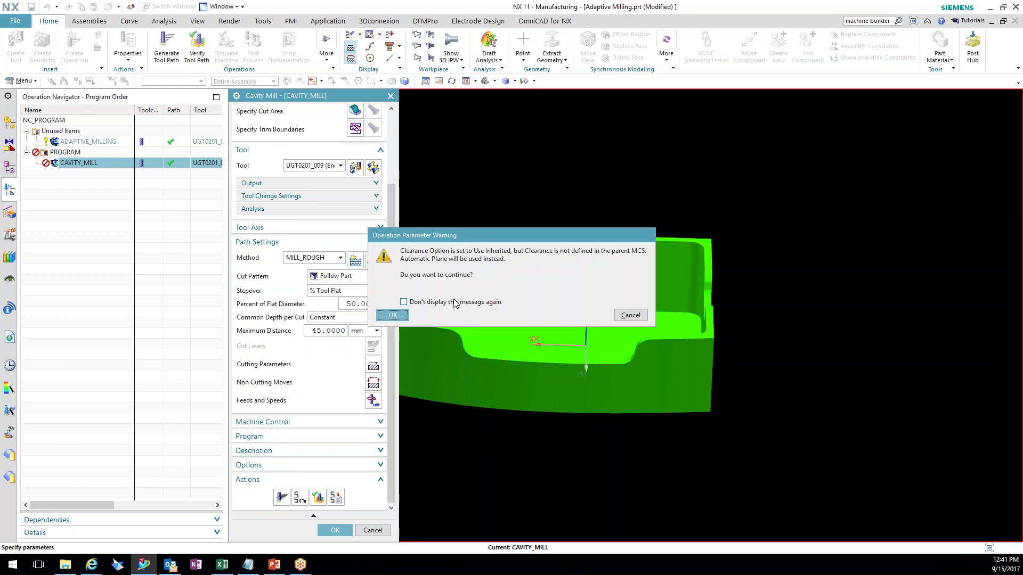
{"action": "left_click", "coordinate": [393, 315]}
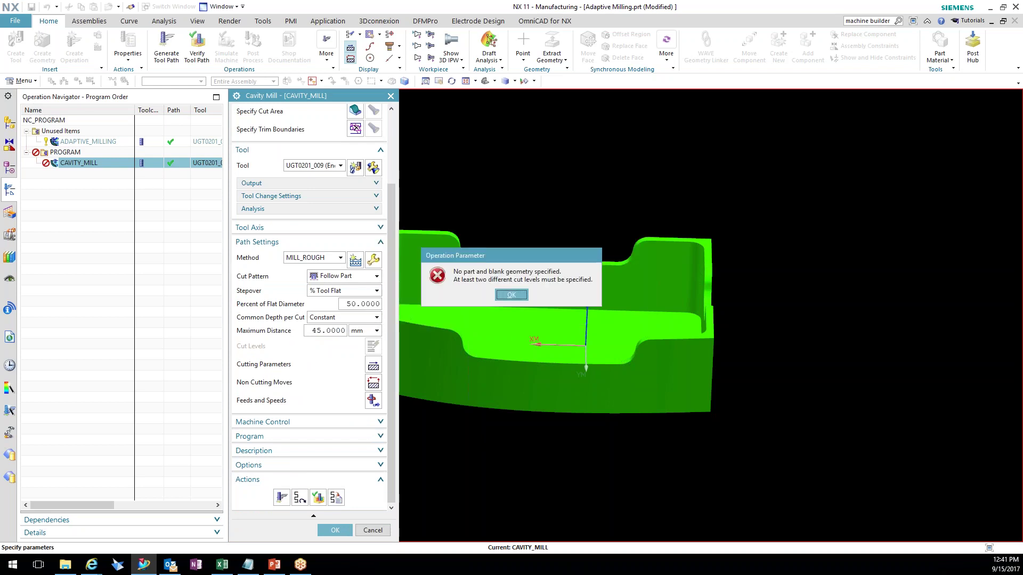
{"action": "left_click", "coordinate": [511, 296]}
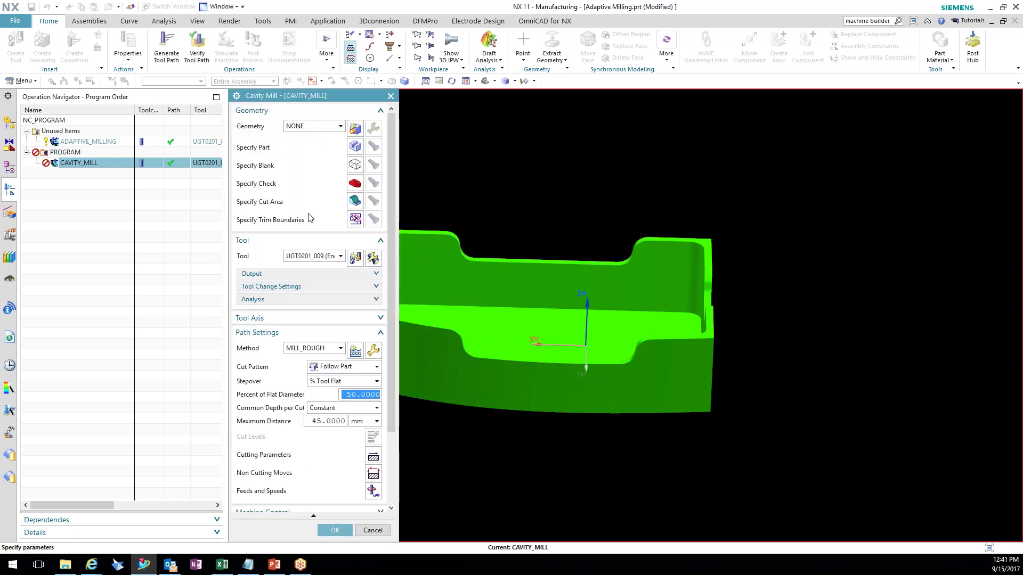
{"action": "left_click", "coordinate": [369, 530]}
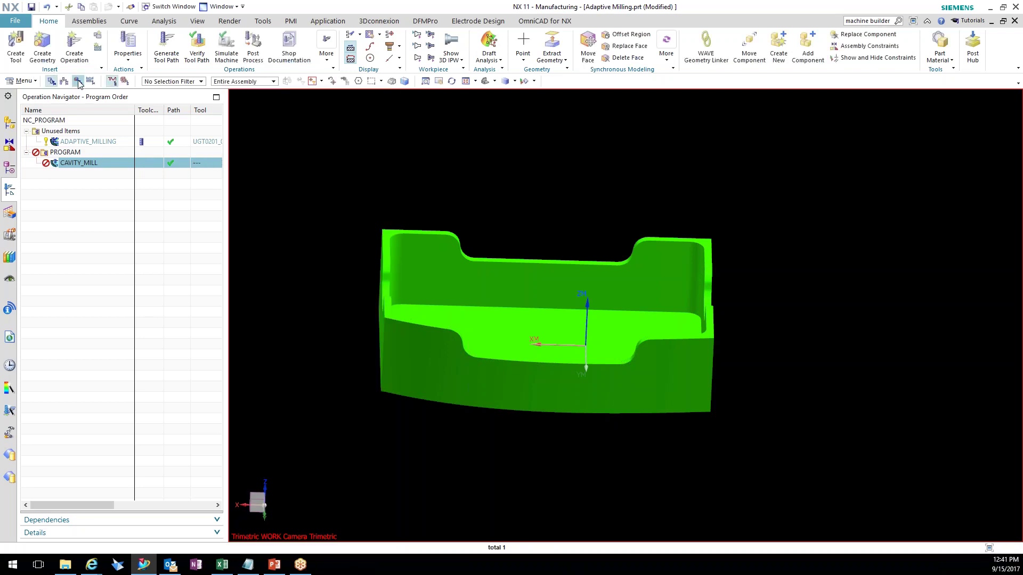
Place CAVITY_MILL under WORKPIECE in the geometry view; generating still reports a missing tool
{"action": "left_click", "coordinate": [78, 81]}
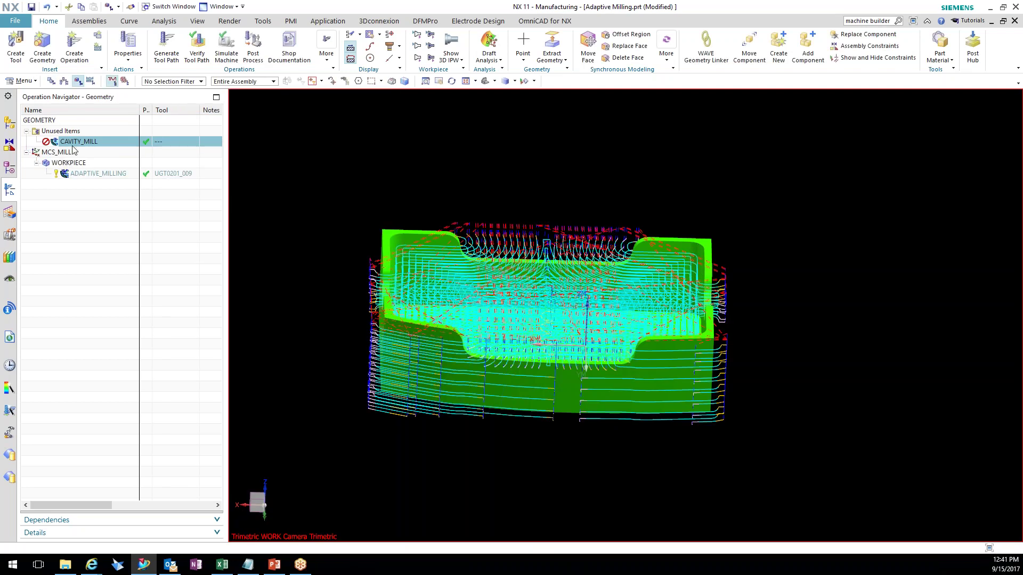
{"action": "left_click_drag", "start_coordinate": [73, 149], "coordinate": [43, 131]}
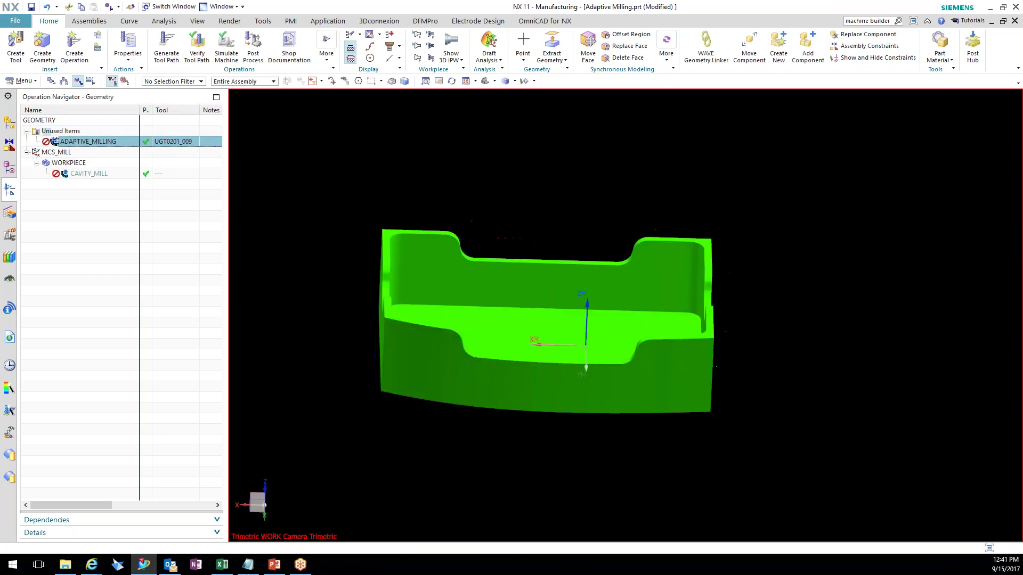
{"action": "left_click", "coordinate": [76, 175]}
{"action": "left_click", "coordinate": [166, 48]}
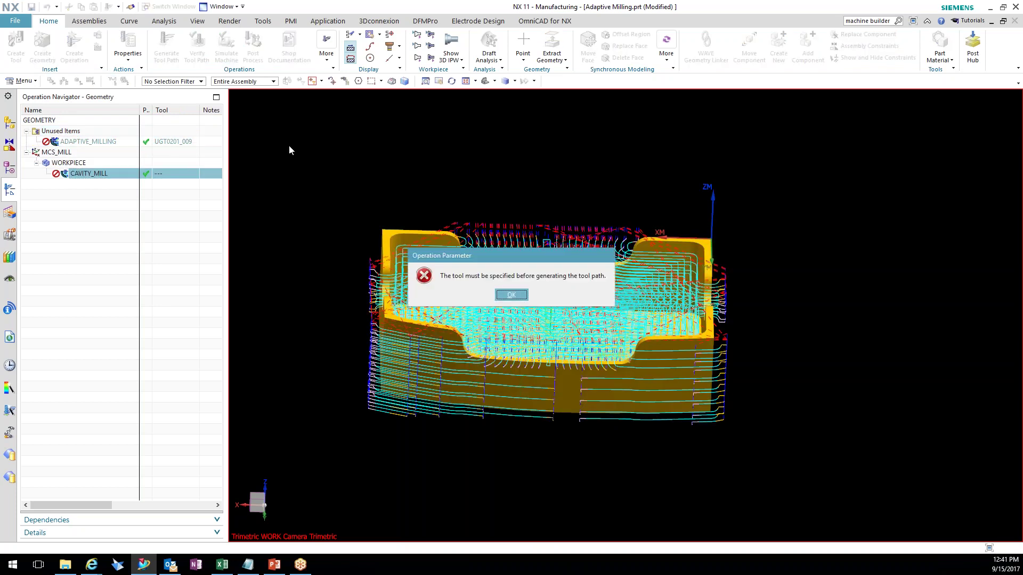
{"action": "left_click", "coordinate": [515, 298]}
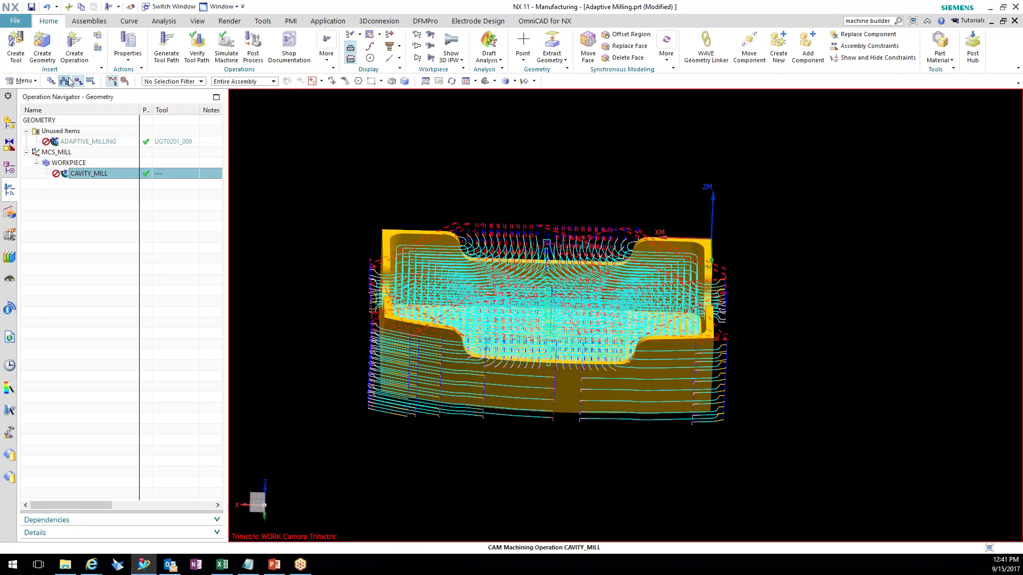
Assign CAVITY_MILL to tool UGT0201_009 and generate its toolpath, tilting the view to inspect it
{"action": "left_click", "coordinate": [67, 81]}
{"action": "left_click_drag", "start_coordinate": [68, 143], "coordinate": [63, 153]}
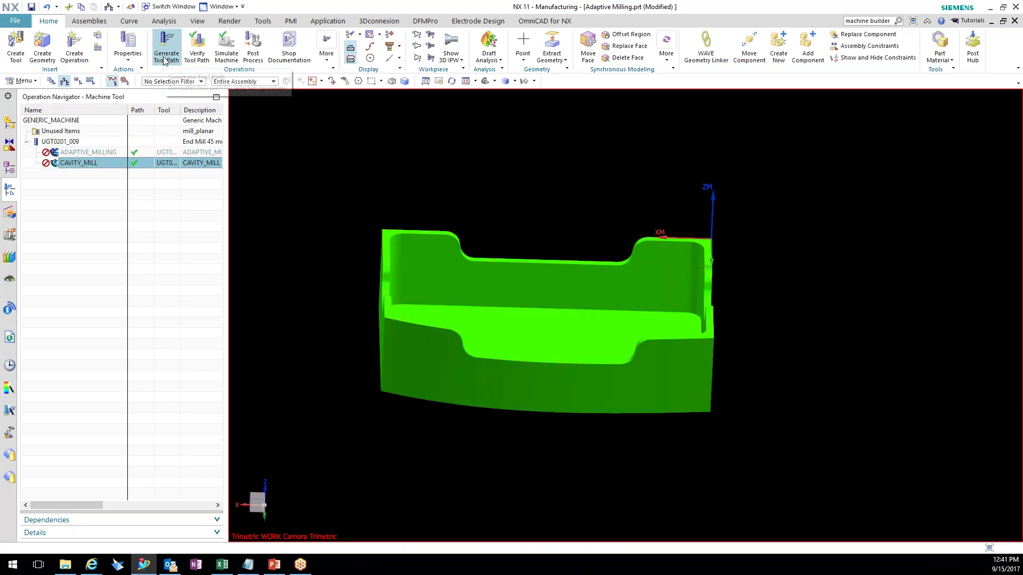
{"action": "left_click", "coordinate": [78, 80]}
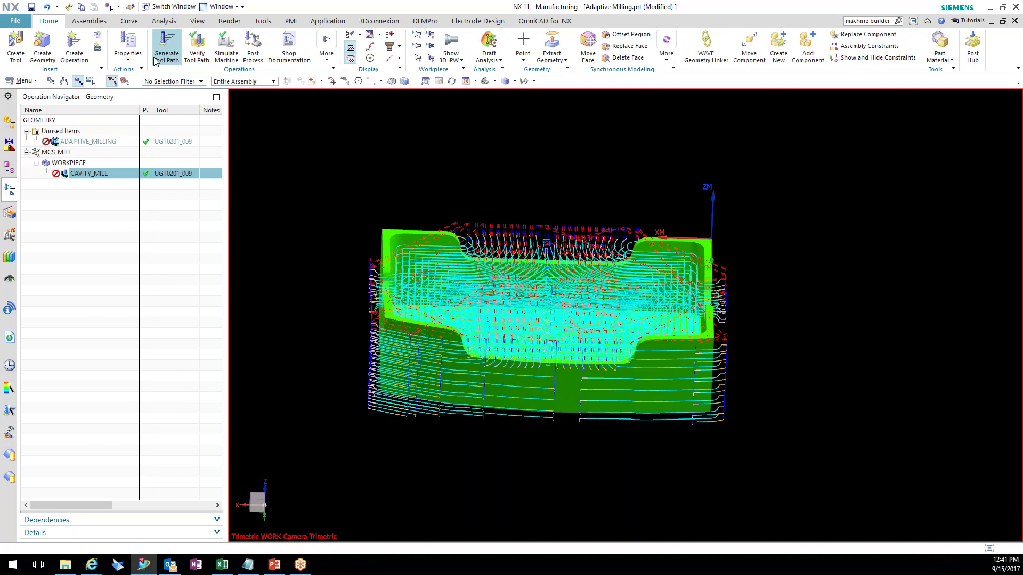
{"action": "left_click", "coordinate": [167, 46]}
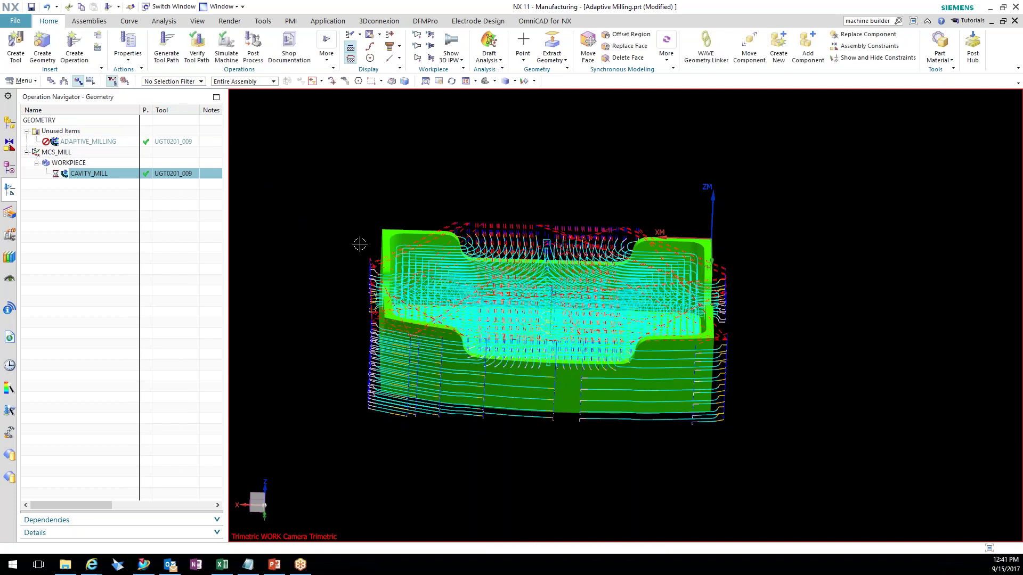
{"action": "middle_click_drag", "start_coordinate": [438, 274], "coordinate": [438, 288]}
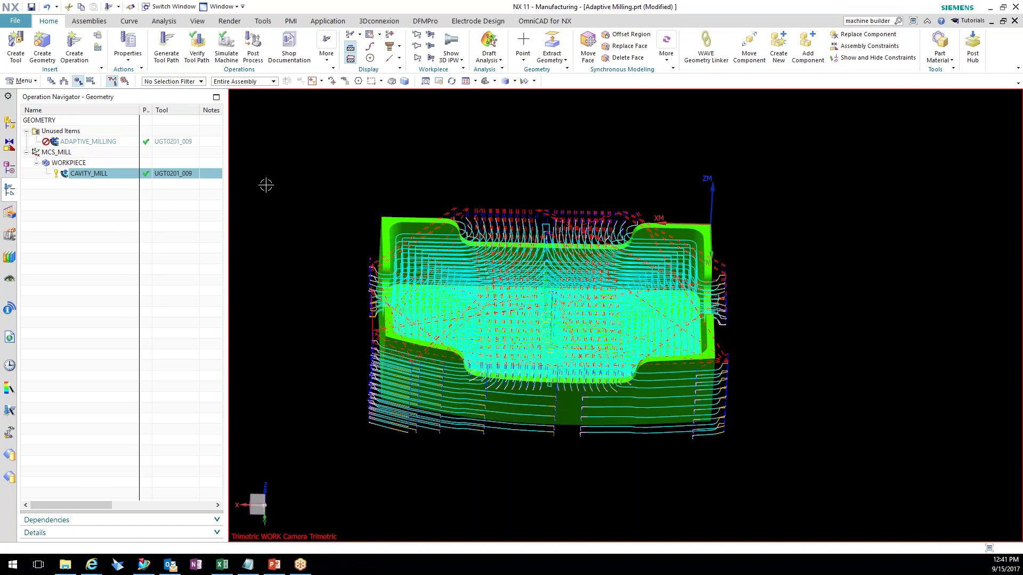
Verify the CAVITY_MILL toolpath in 3D Dynamic mode with Tool Path set to Current Level
{"action": "left_click", "coordinate": [166, 45]}
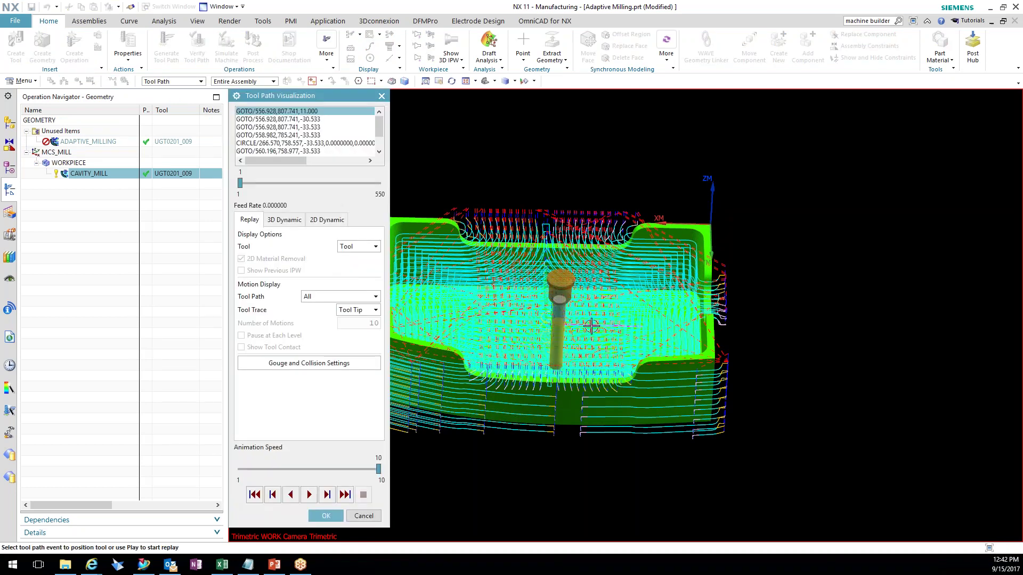
{"action": "scroll", "coordinate": [594, 333], "scroll_direction": "down", "scroll_amount": 2}
{"action": "scroll", "coordinate": [548, 337], "scroll_direction": "up", "scroll_amount": 1}
{"action": "scroll", "coordinate": [549, 337], "scroll_direction": "up", "scroll_amount": 1}
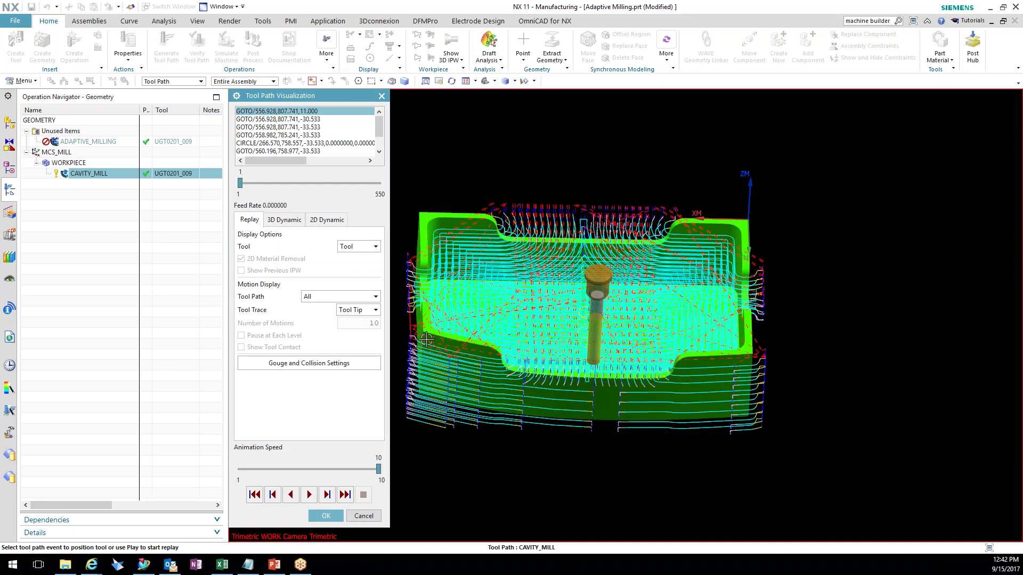
{"action": "left_click", "coordinate": [284, 219]}
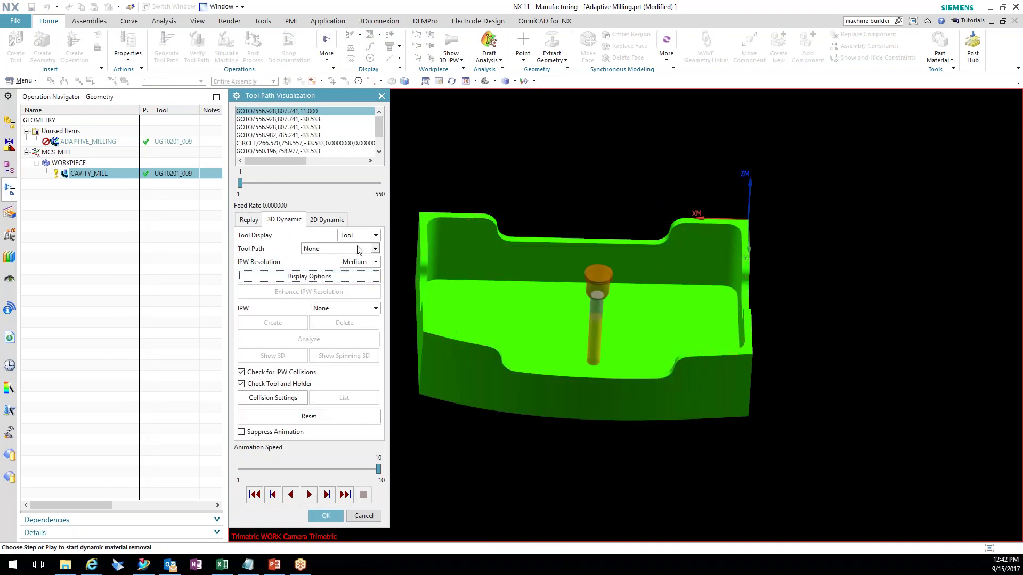
{"action": "left_click", "coordinate": [324, 248]}
{"action": "left_click", "coordinate": [321, 278]}
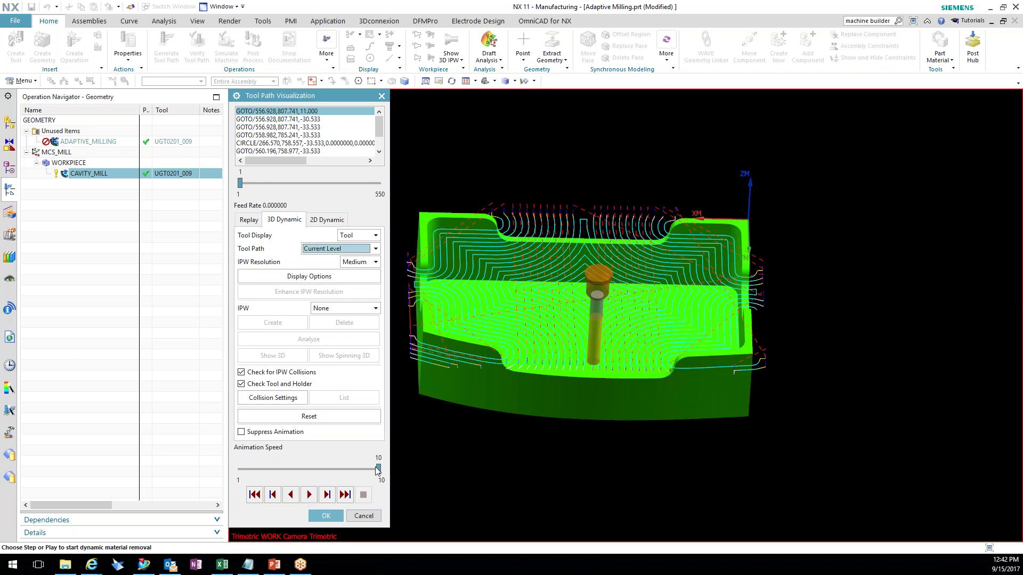
Play material removal at speed 3, stop at the holder–IPW collision, and close verification
{"action": "left_click", "coordinate": [309, 494]}
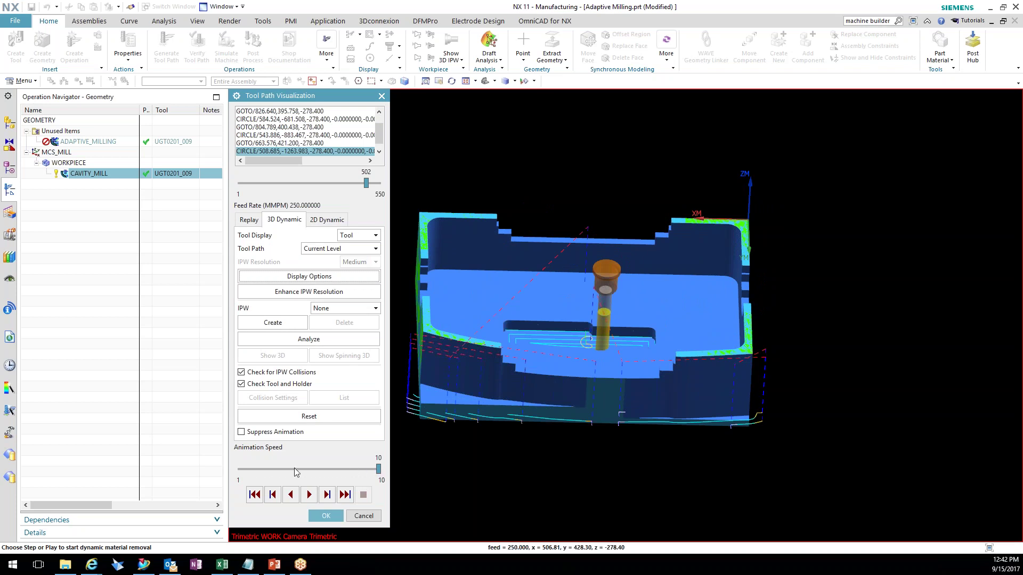
{"action": "left_click", "coordinate": [271, 468]}
{"action": "left_click", "coordinate": [309, 495]}
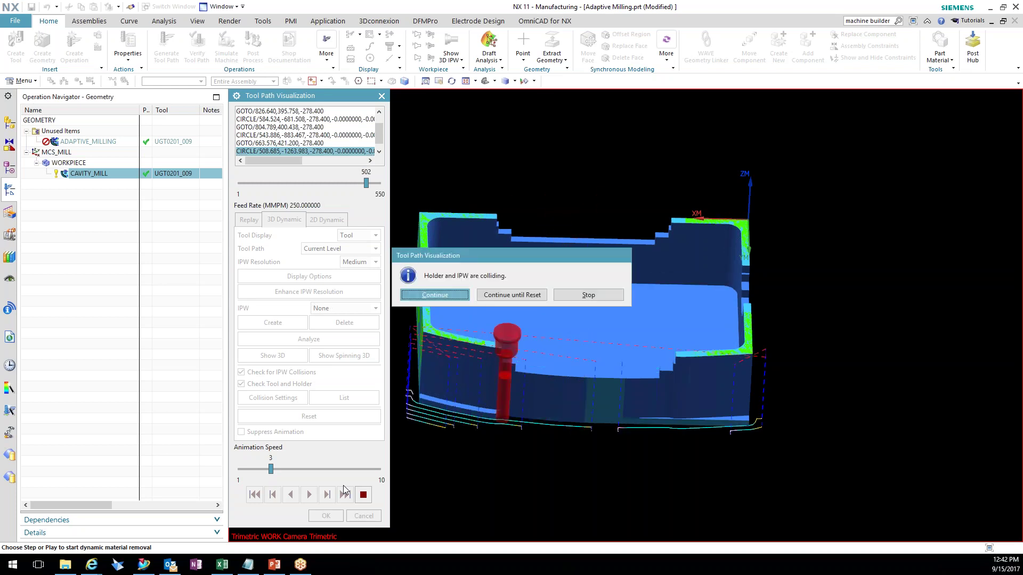
{"action": "left_click", "coordinate": [565, 294]}
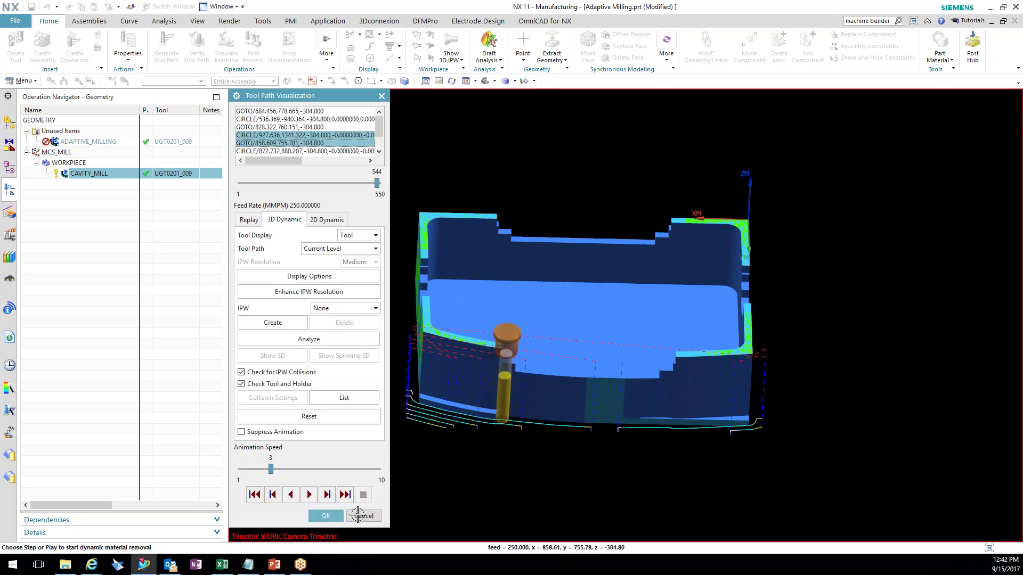
{"action": "left_click", "coordinate": [328, 515]}
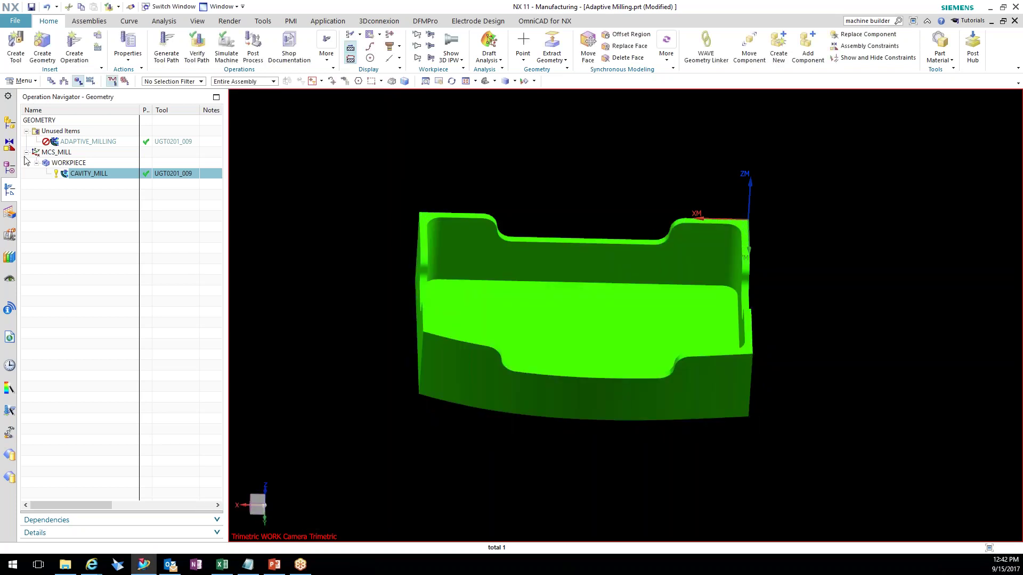
Move CAVITY_MILL into Unused Items, then view the Machine Tool and Geometry groupings
{"action": "mouse_move", "coordinate": [87, 177]}
{"action": "left_mouse_down"}
{"action": "mouse_move", "coordinate": [72, 159]}
{"action": "mouse_move", "coordinate": [77, 139]}
{"action": "mouse_move", "coordinate": [79, 178]}
{"action": "left_mouse_up"}
{"action": "left_click", "coordinate": [64, 81]}
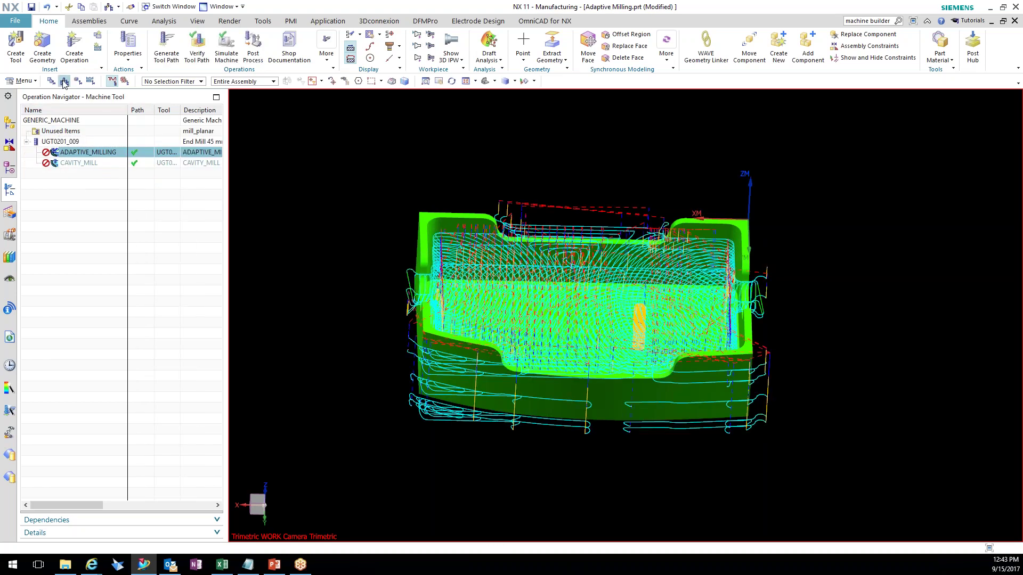
{"action": "left_click", "coordinate": [77, 80]}
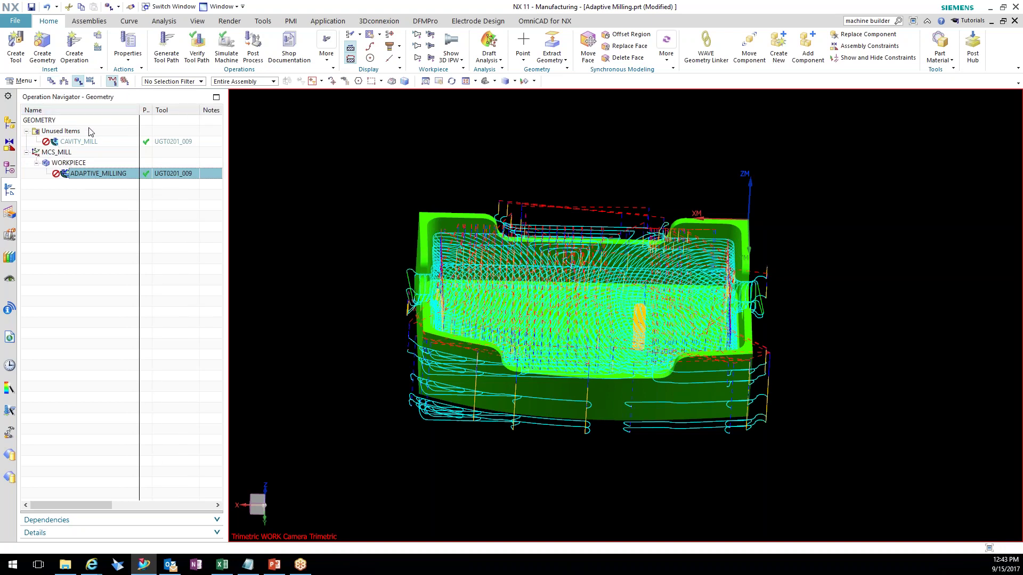
Generate the ADAPTIVE_MILLING toolpath from the Home tab
{"action": "left_click", "coordinate": [166, 41]}
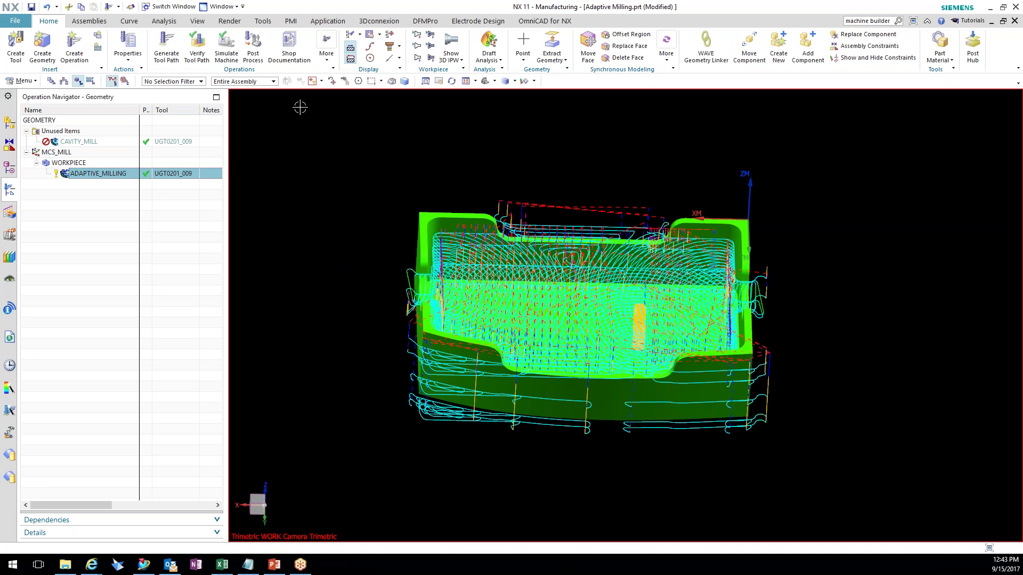
Verify ADAPTIVE_MILLING in 3D Dynamic at Current Level, play, stop partway, and close verification
{"action": "left_click", "coordinate": [197, 41]}
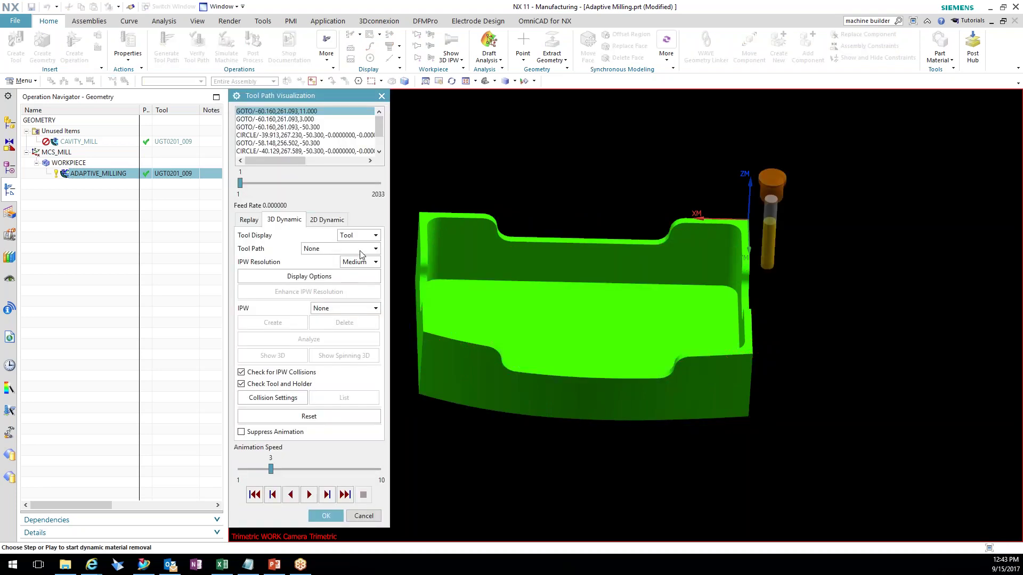
{"action": "left_click", "coordinate": [359, 254]}
{"action": "left_click", "coordinate": [319, 276]}
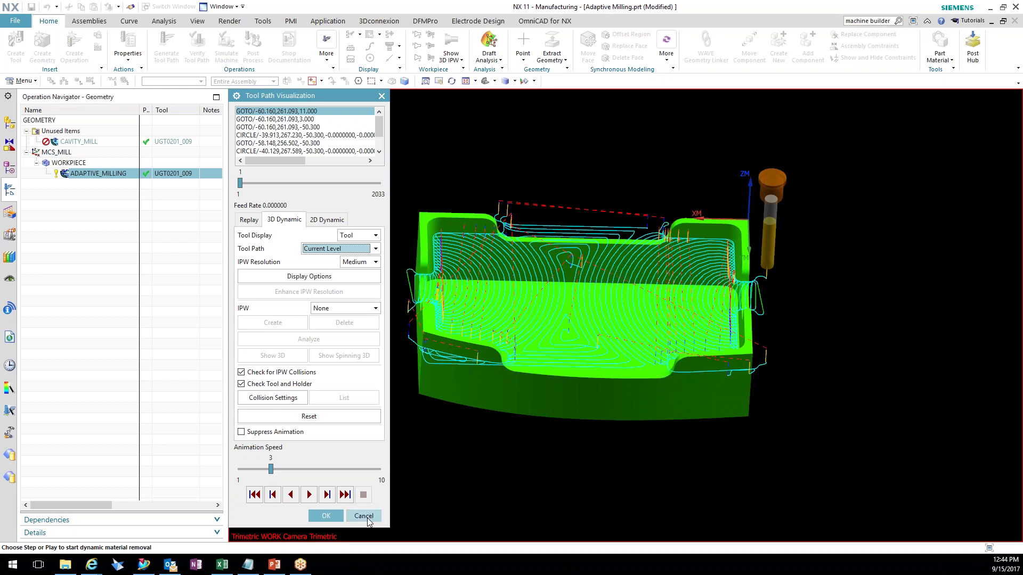
{"action": "left_click", "coordinate": [309, 494]}
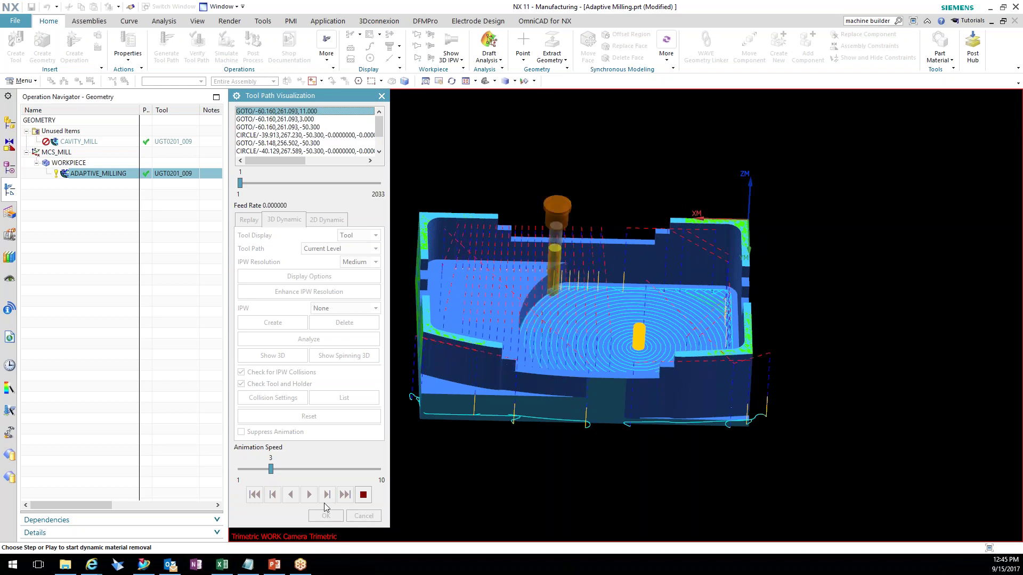
{"action": "left_click", "coordinate": [364, 495]}
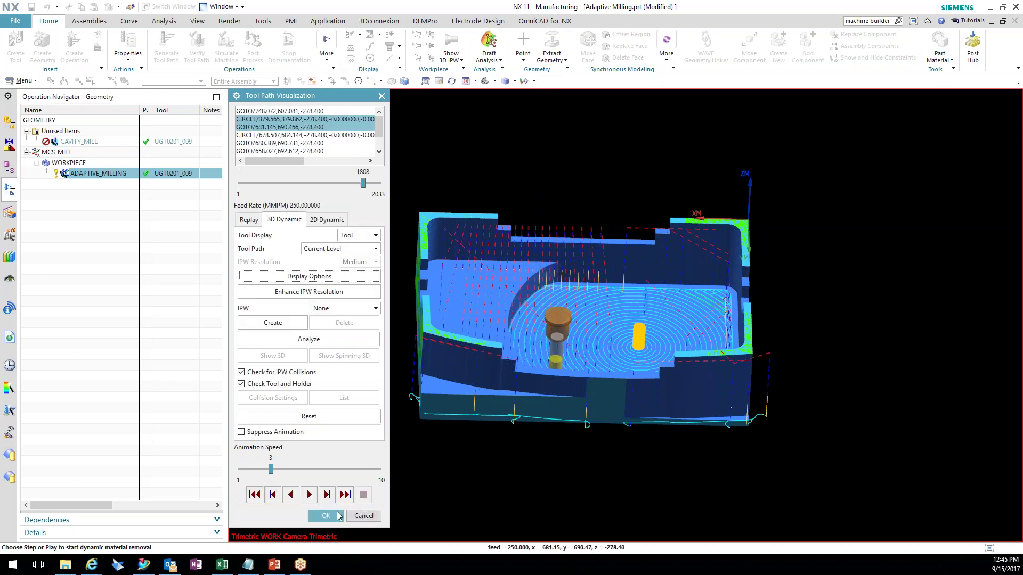
{"action": "left_click", "coordinate": [358, 517]}
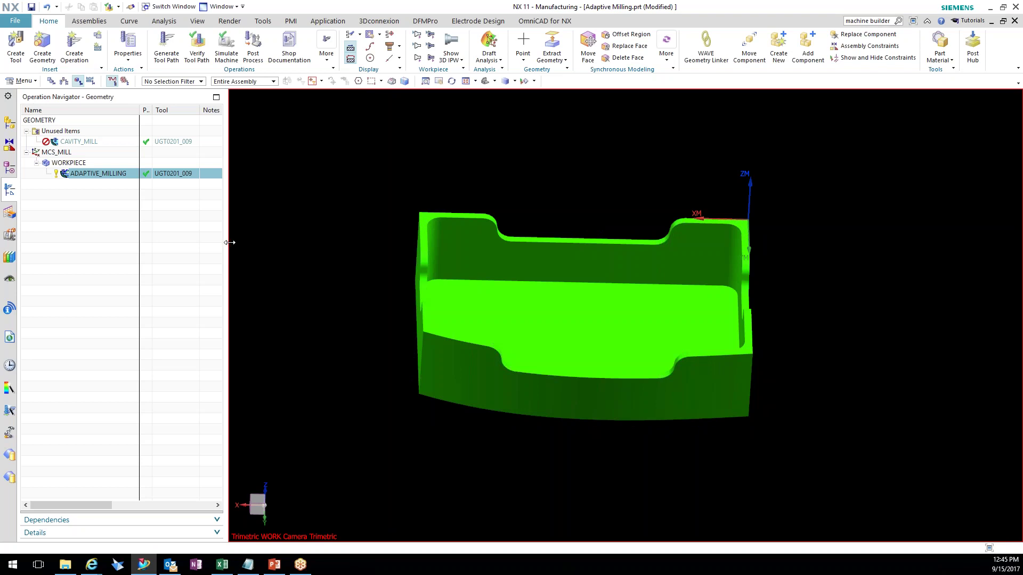
{"action": "left_click_drag", "start_coordinate": [230, 243], "coordinate": [418, 243]}
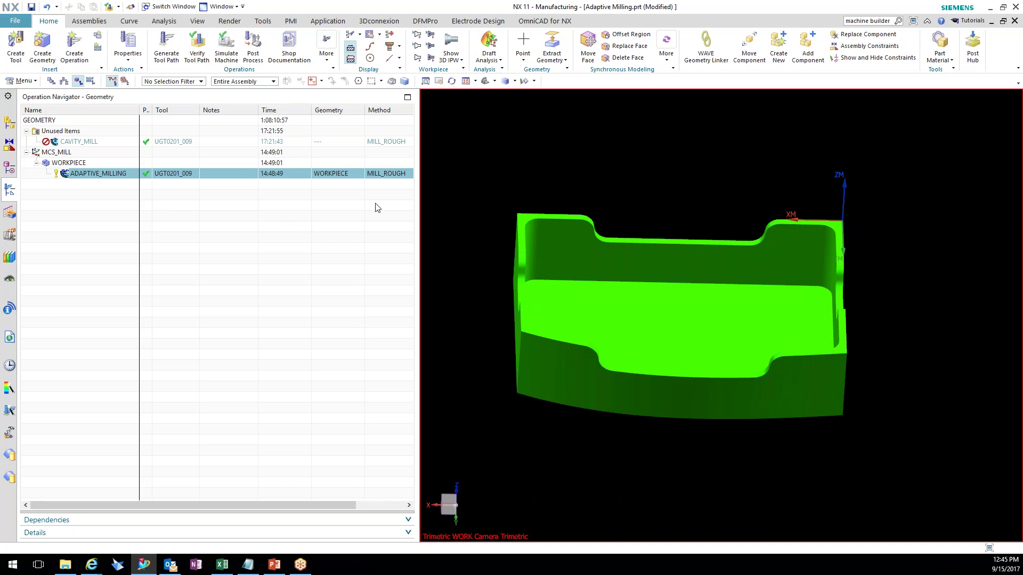
{"action": "left_click_drag", "start_coordinate": [418, 238], "coordinate": [234, 243]}
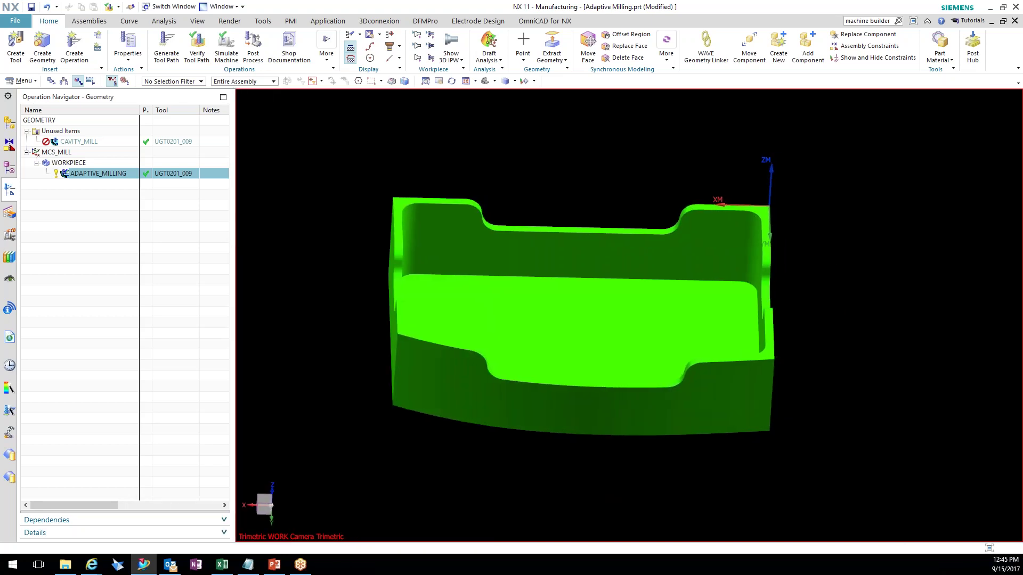
Review ADAPTIVE_MILLING's stock, cut order, holder and strategy cutting parameters, accept, and open Non Cutting Moves
{"action": "double_click", "coordinate": [74, 174]}
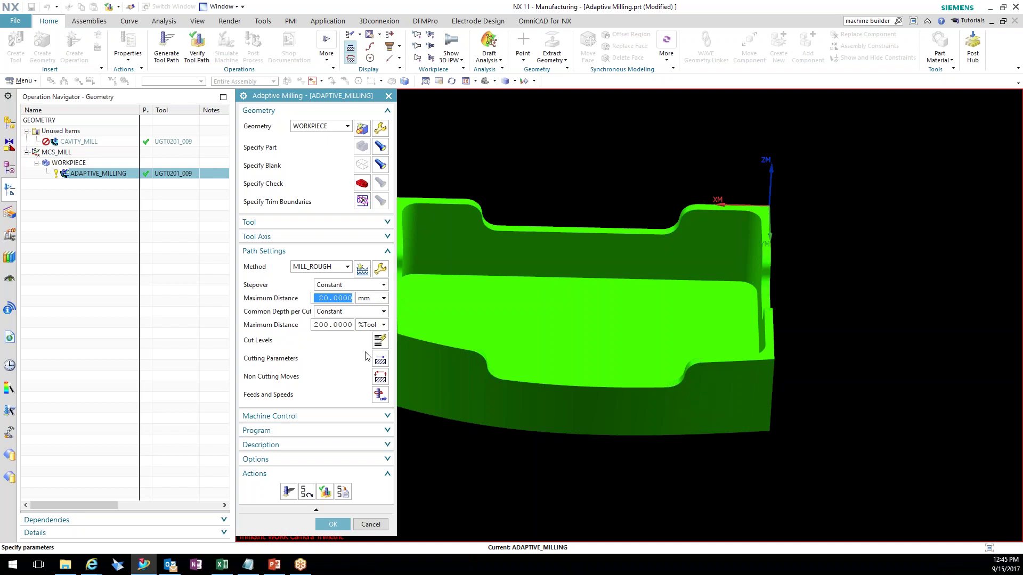
{"action": "left_click", "coordinate": [381, 361]}
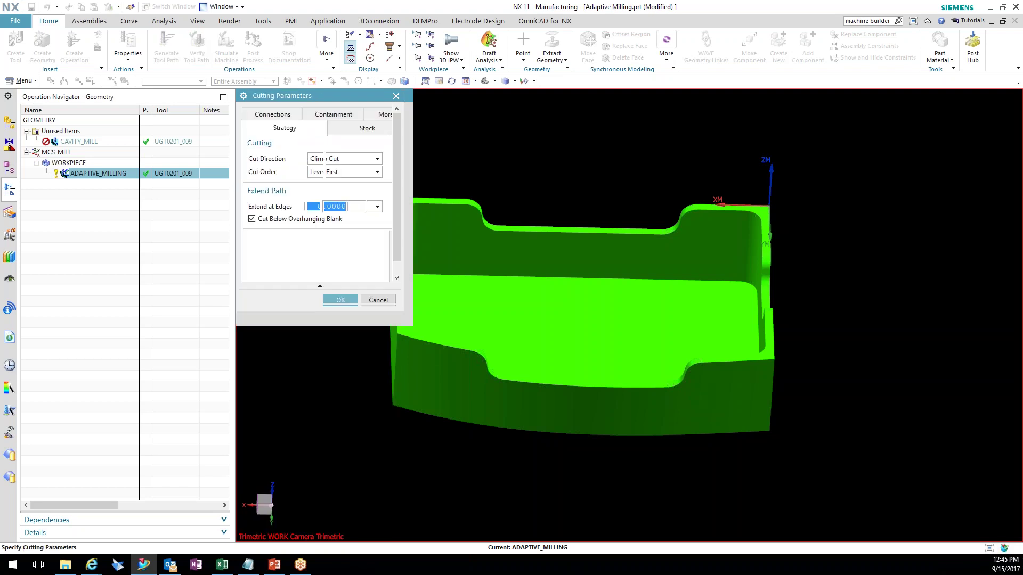
{"action": "left_click", "coordinate": [346, 133]}
{"action": "left_click", "coordinate": [322, 126]}
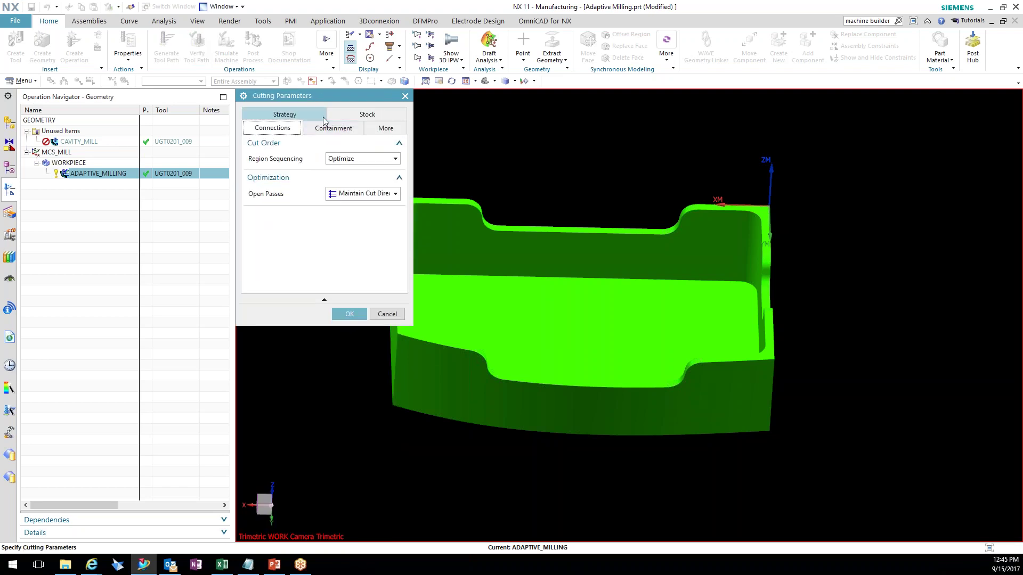
{"action": "left_click", "coordinate": [384, 129]}
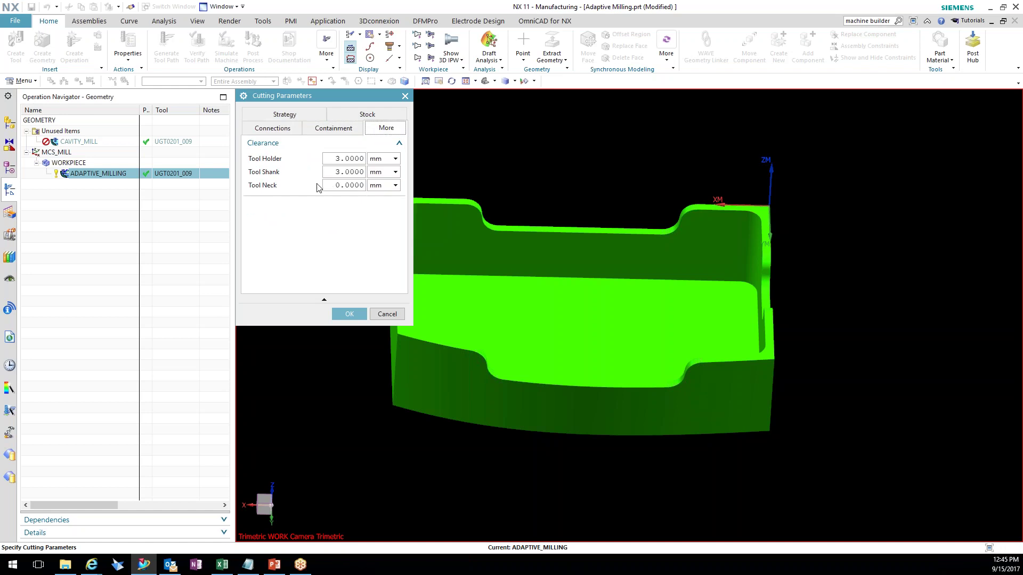
{"action": "left_click", "coordinate": [298, 115]}
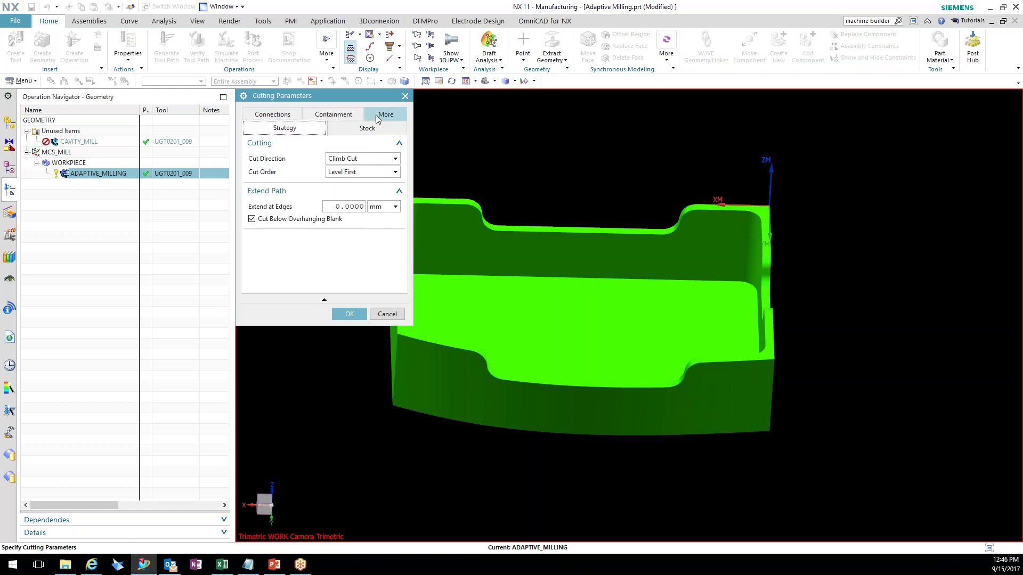
{"action": "left_click", "coordinate": [349, 314]}
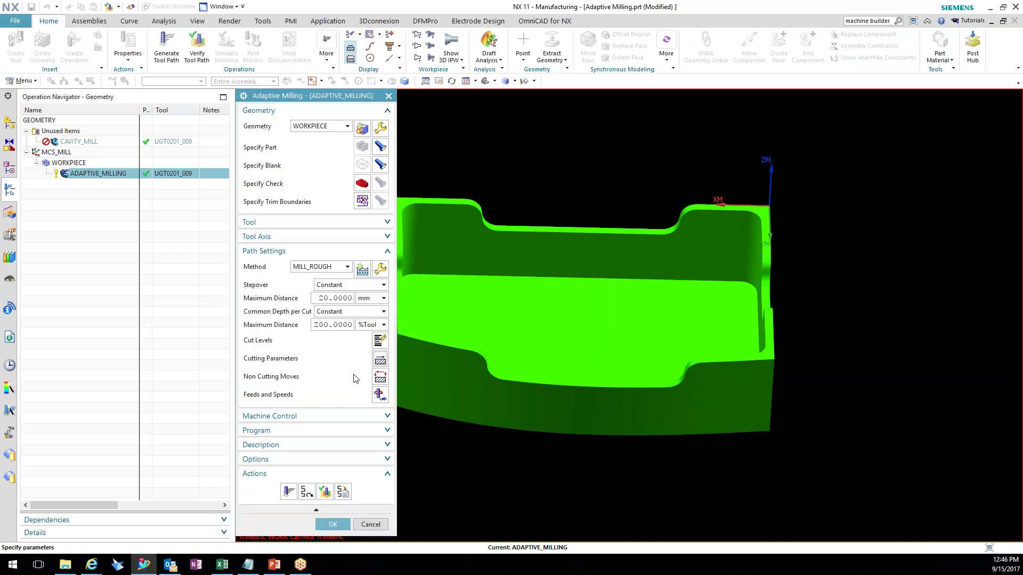
{"action": "left_click", "coordinate": [380, 377]}
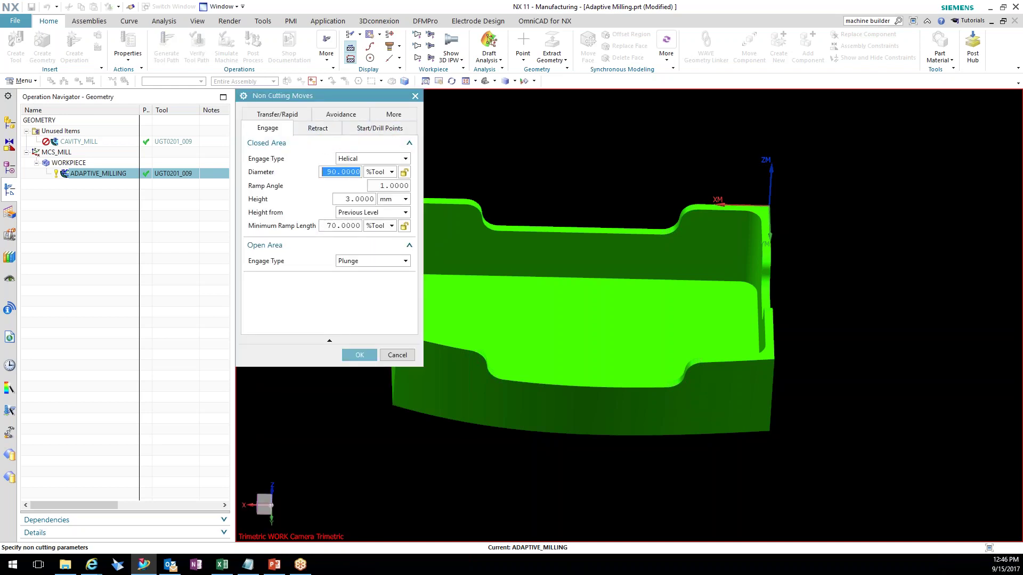
Review retract, avoidance, transfer/rapid and approach/departure settings, then accept the non-cutting moves
{"action": "left_click", "coordinate": [318, 128]}
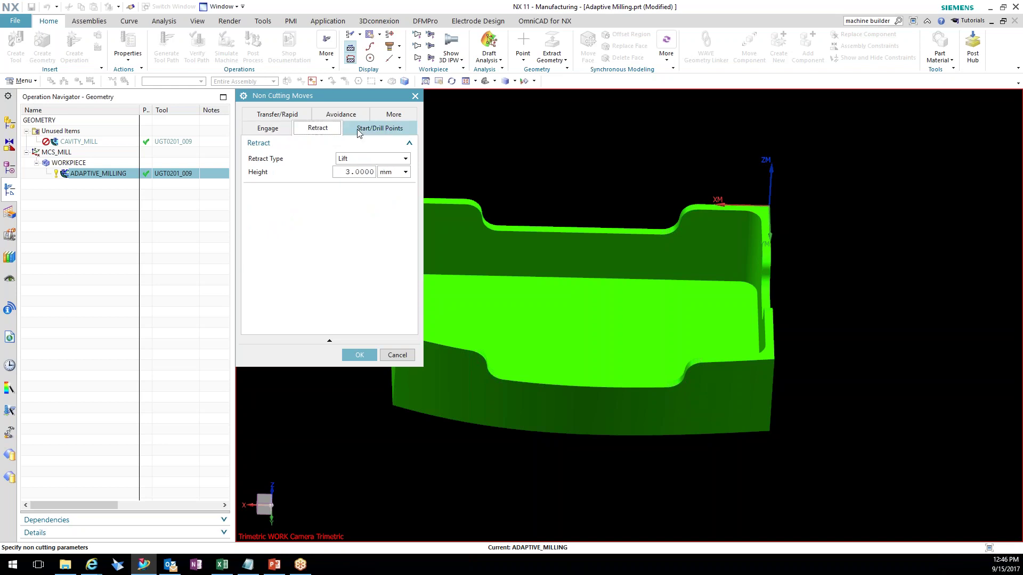
{"action": "left_click", "coordinate": [341, 114]}
{"action": "left_click", "coordinate": [277, 128]}
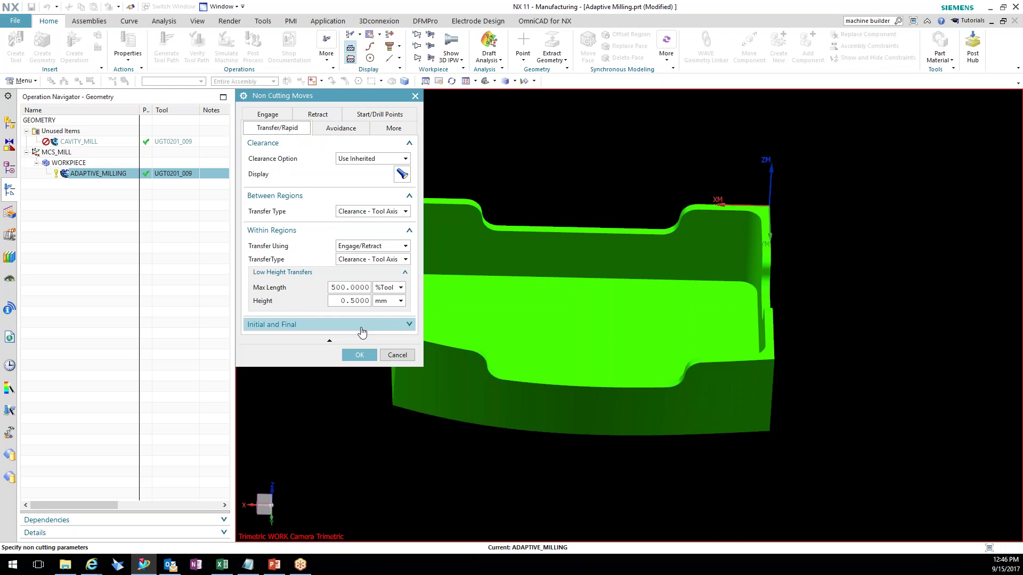
{"action": "left_click", "coordinate": [357, 326]}
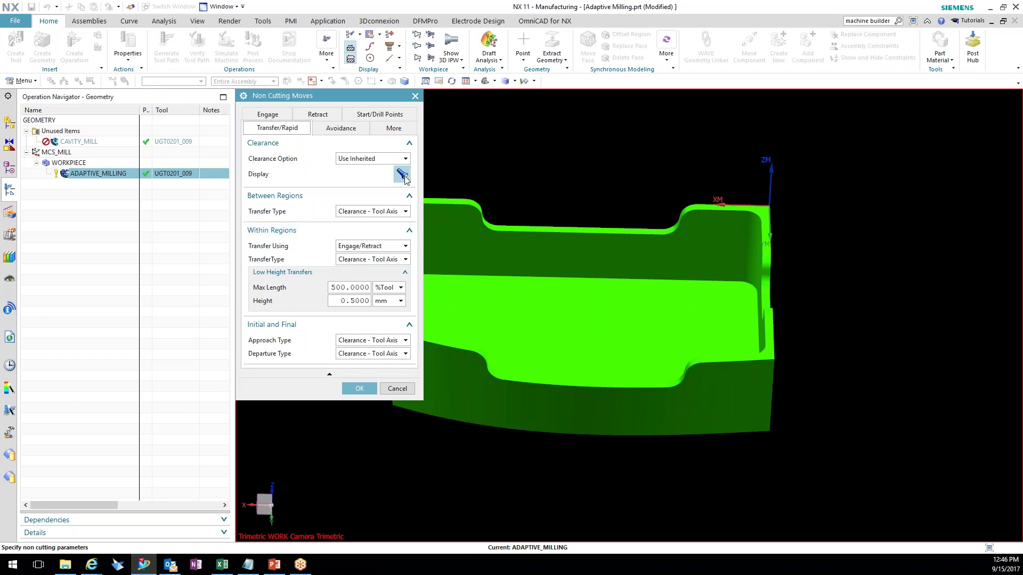
{"action": "mouse_move", "coordinate": [618, 264]}
{"action": "middle_mouse_down"}
{"action": "mouse_move", "coordinate": [639, 274]}
{"action": "mouse_move", "coordinate": [640, 240]}
{"action": "mouse_move", "coordinate": [641, 256]}
{"action": "mouse_move", "coordinate": [616, 259]}
{"action": "middle_mouse_up"}
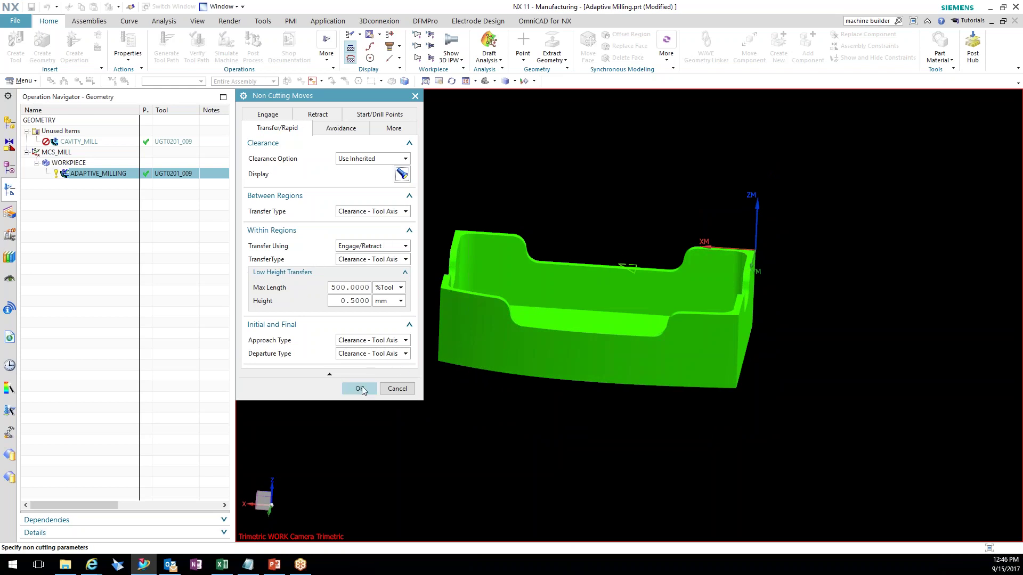
{"action": "left_click", "coordinate": [360, 389]}
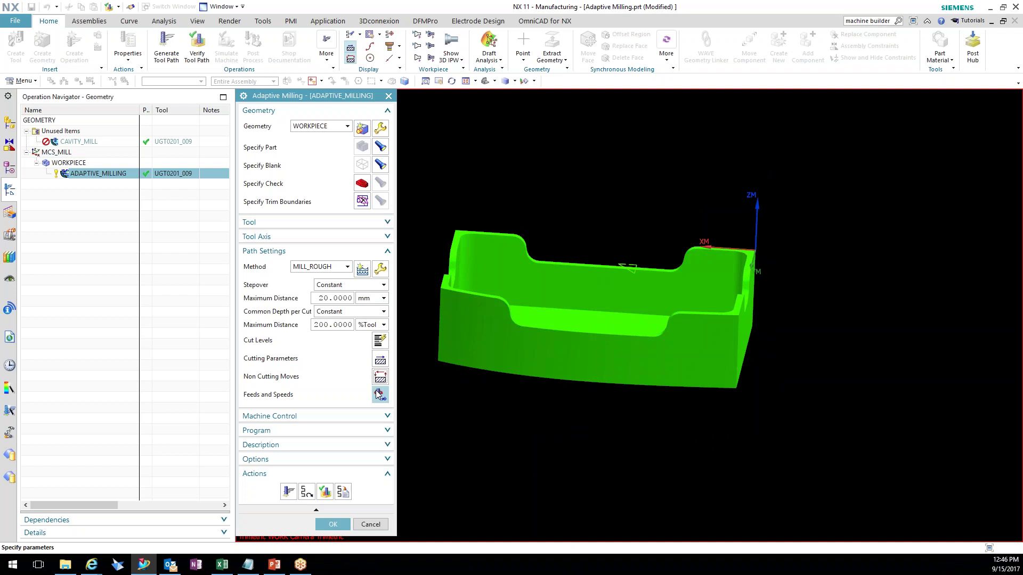
Recheck the cutting parameters' cut order and open passes options, accepting them unchanged
{"action": "left_click", "coordinate": [380, 362]}
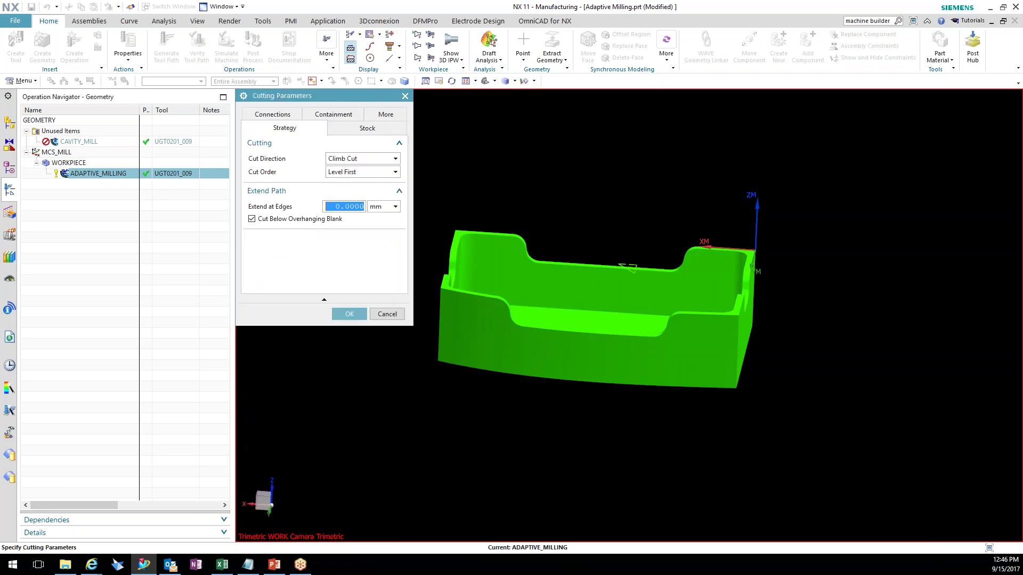
{"action": "left_click", "coordinate": [388, 314]}
{"action": "left_click", "coordinate": [380, 362]}
{"action": "left_click", "coordinate": [277, 111]}
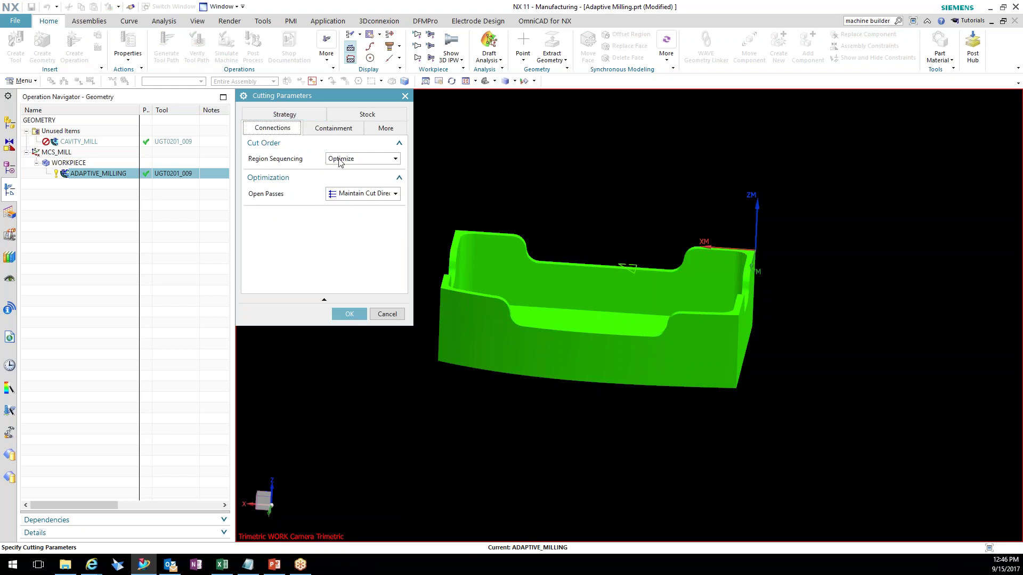
{"action": "left_click", "coordinate": [363, 193]}
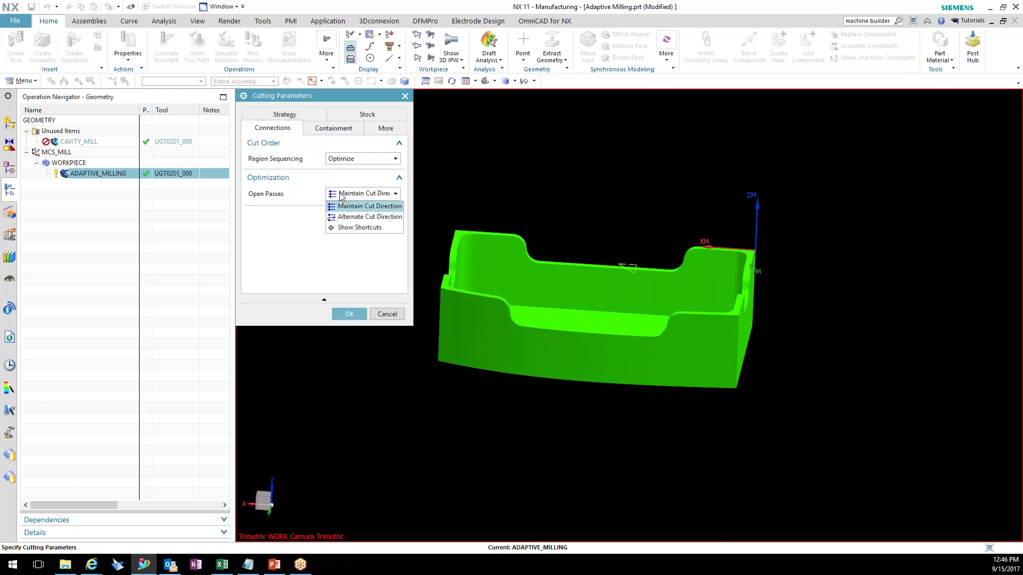
{"action": "mouse_move", "coordinate": [361, 218]}
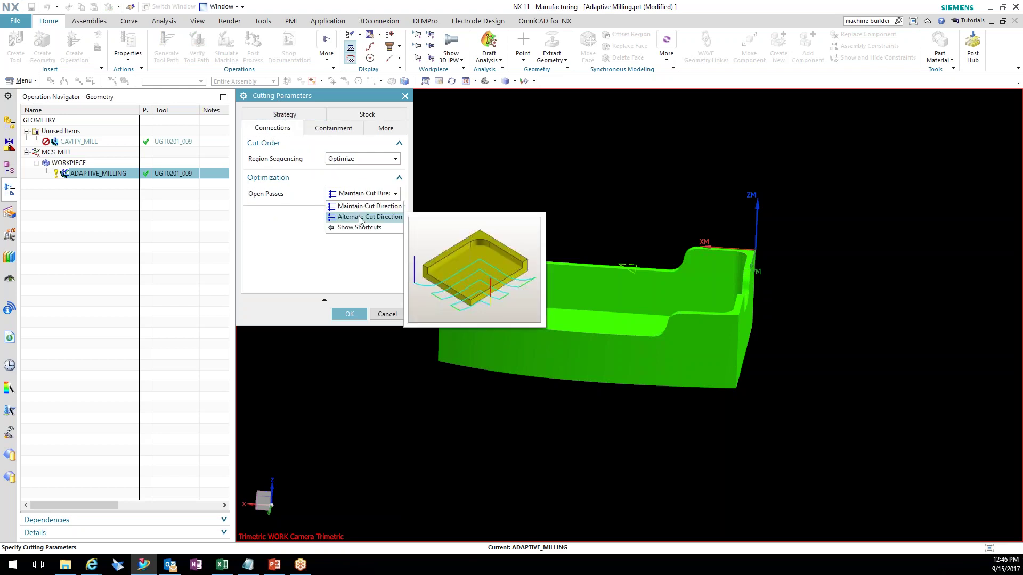
{"action": "key", "text": "Escape"}
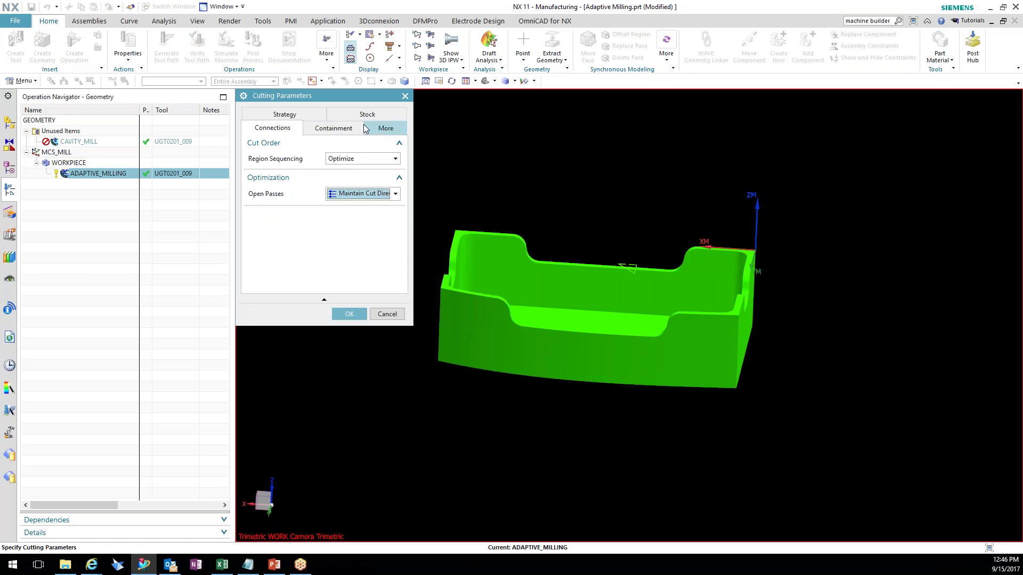
{"action": "left_click", "coordinate": [346, 315]}
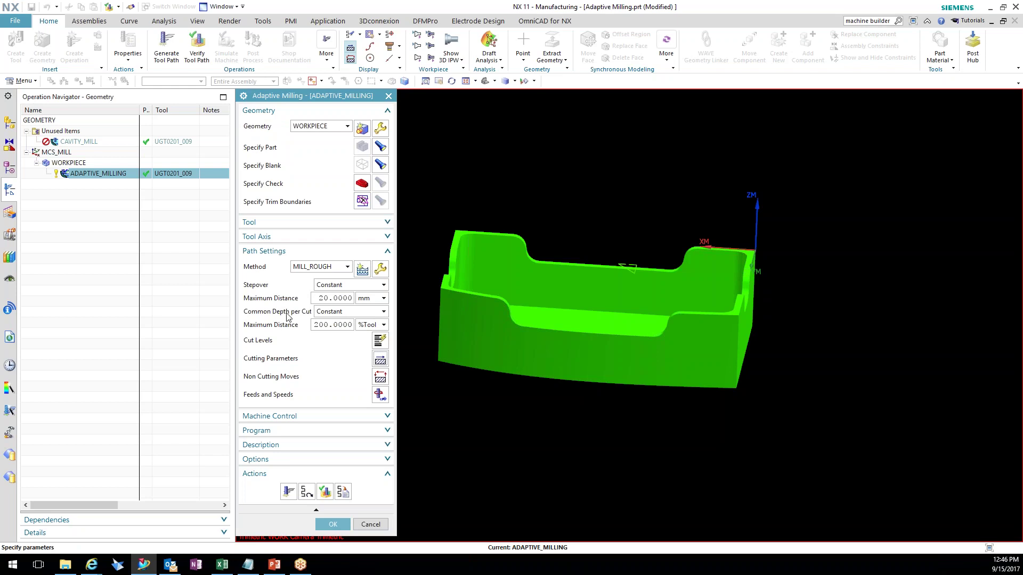
Accept the non-cutting moves and play the ADAPTIVE_MILLING material-removal verification
{"action": "left_click", "coordinate": [379, 377]}
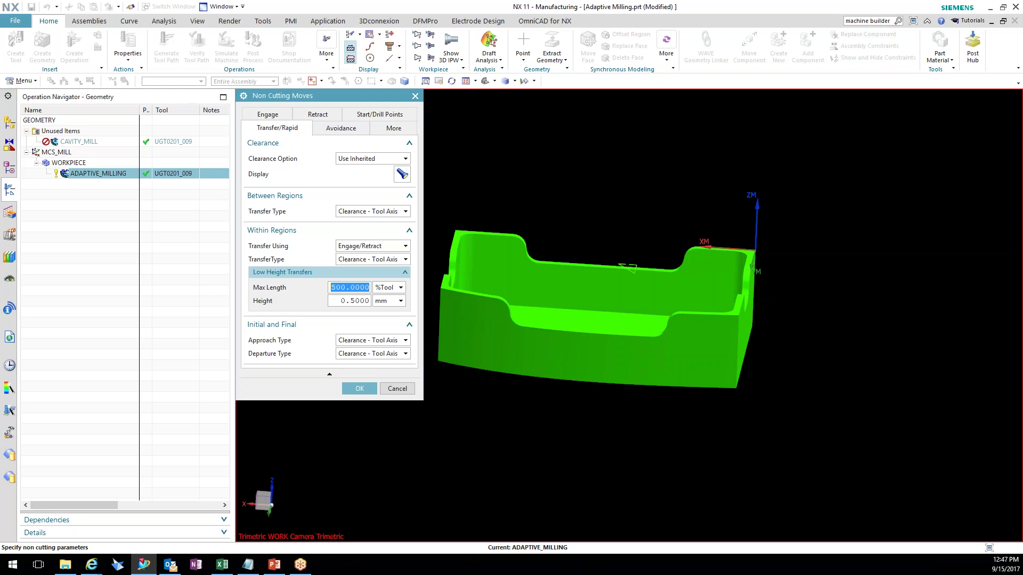
{"action": "left_click", "coordinate": [359, 388]}
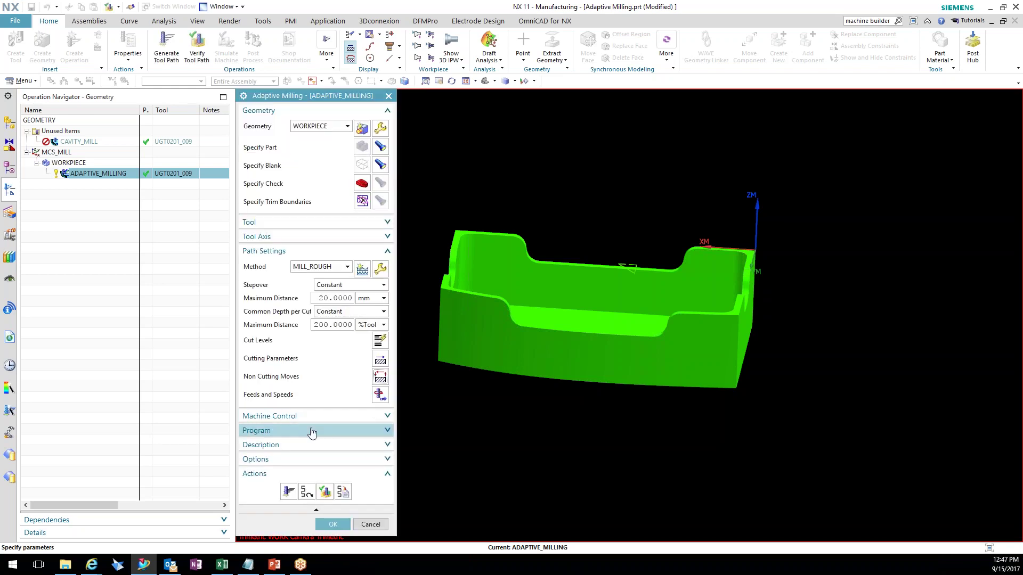
{"action": "left_click", "coordinate": [325, 491]}
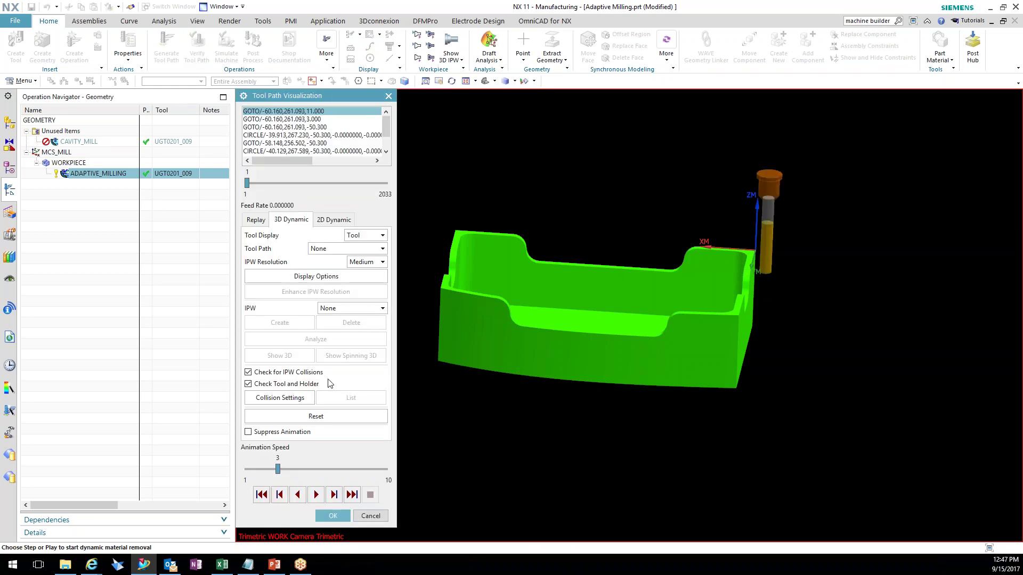
{"action": "left_click", "coordinate": [316, 495]}
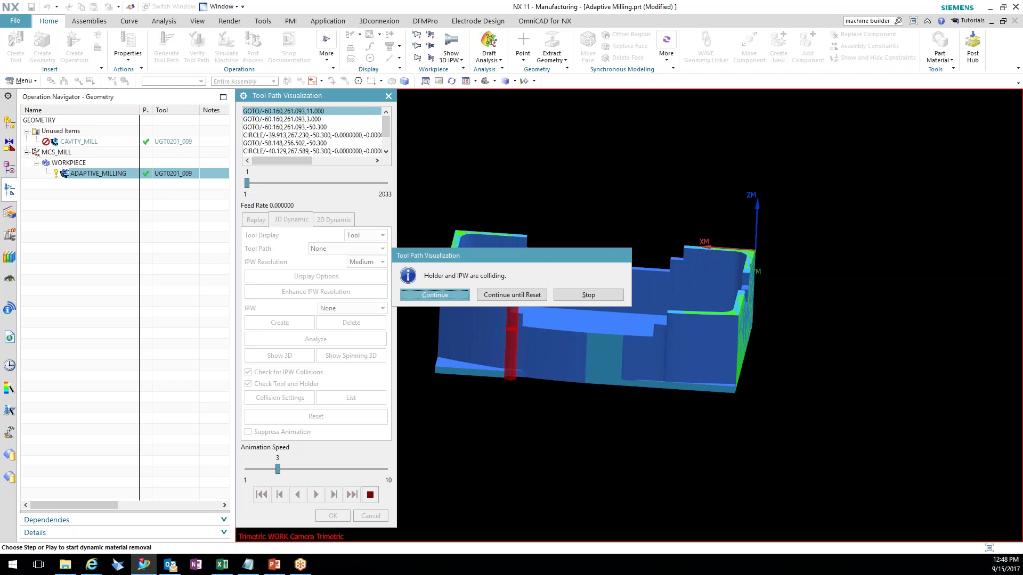
Switch to PowerPoint, leaving the ADAPTIVE_MILLING simulation paused on the holder-IPW collision warning
{"action": "key", "text": "alt+Tab"}
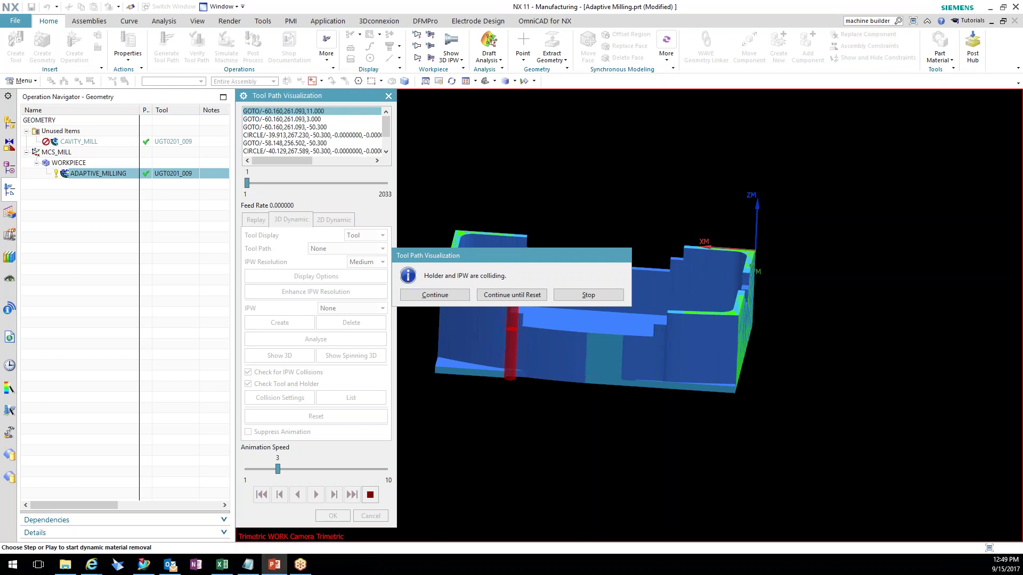